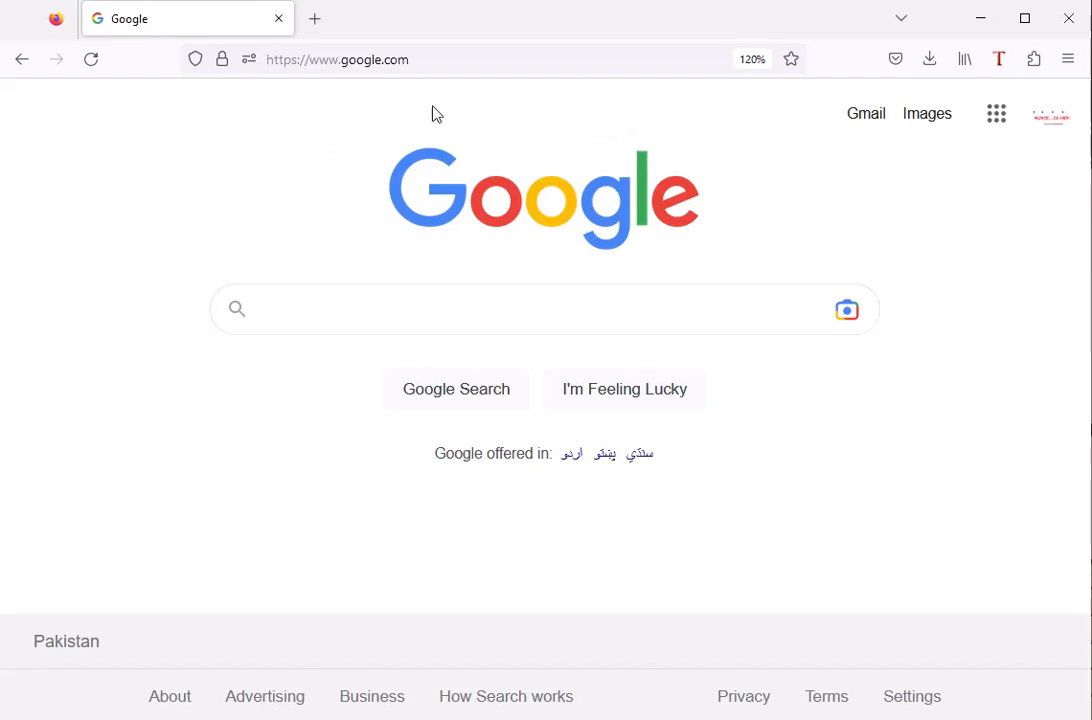
# Open the hosting control panel's login page at silksoft.us/spanel.
pyautogui.click(445, 60)
pyautogui.write('s')
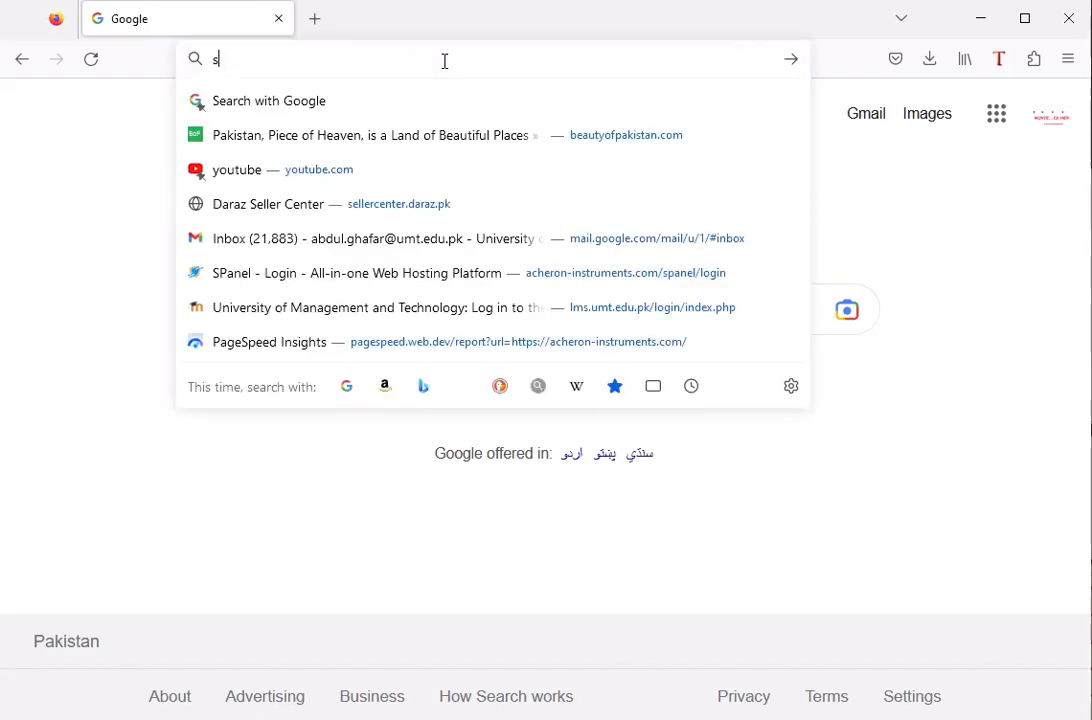
pyautogui.write('il')
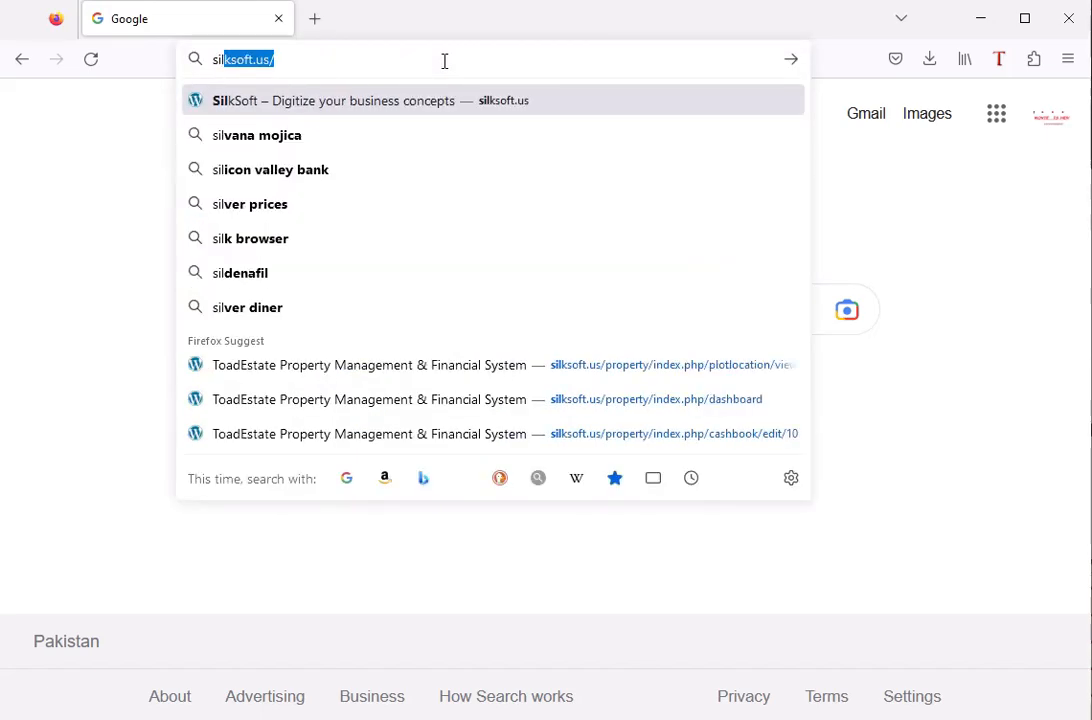
pyautogui.write('ksoft.us')
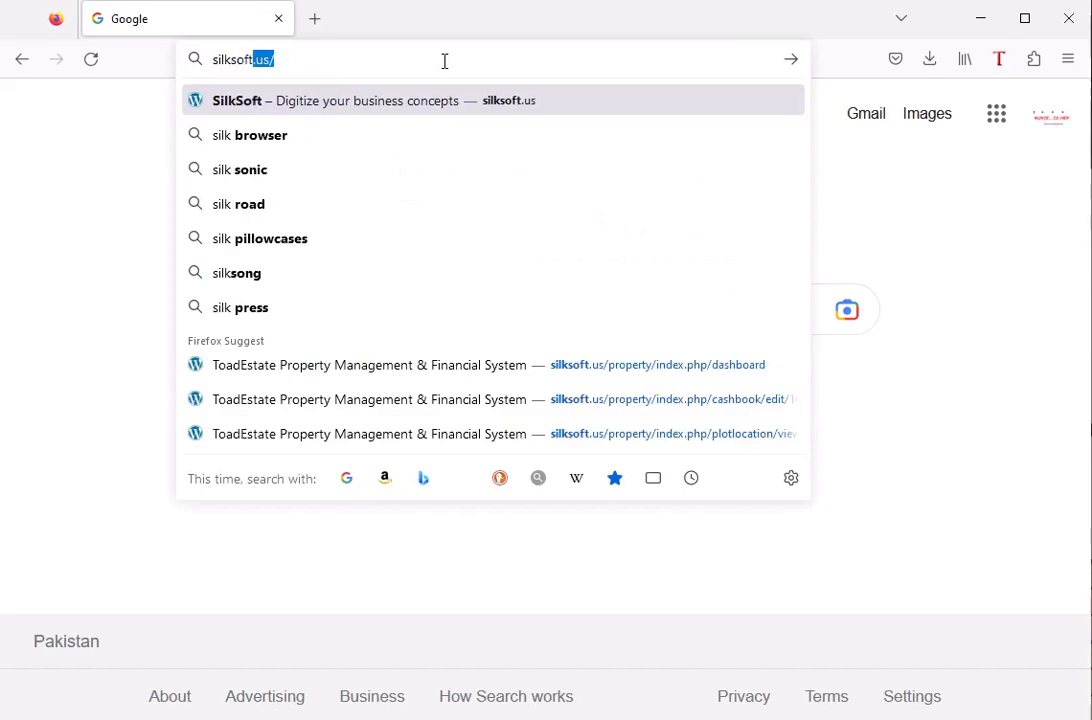
pyautogui.write('/s')
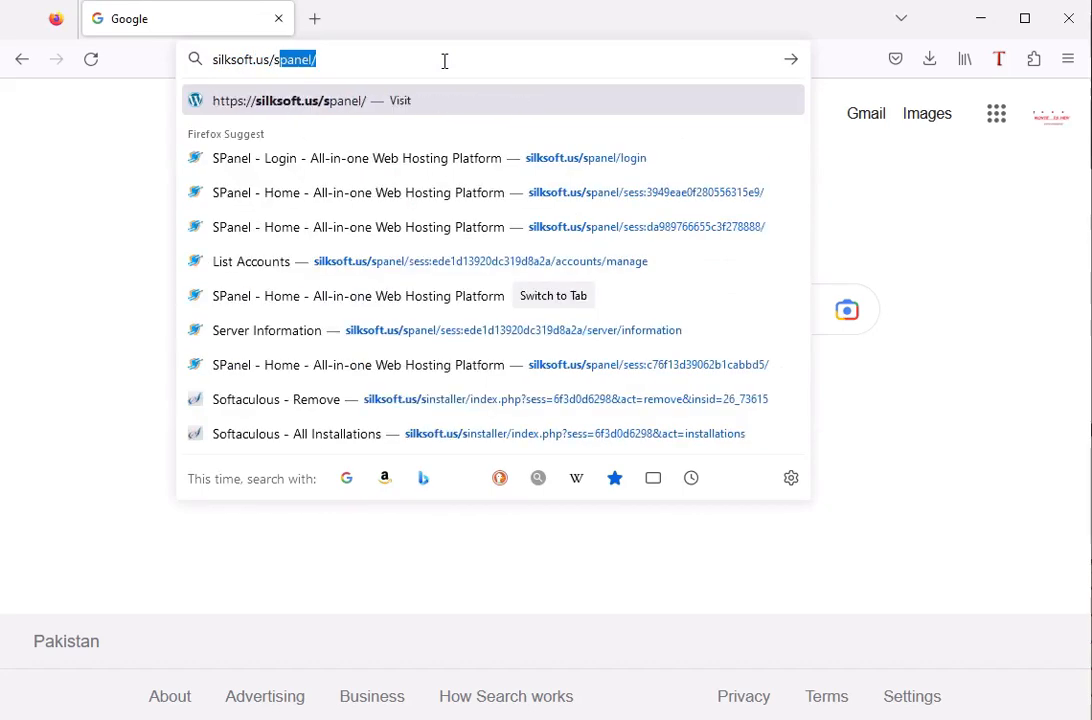
pyautogui.write('panel')
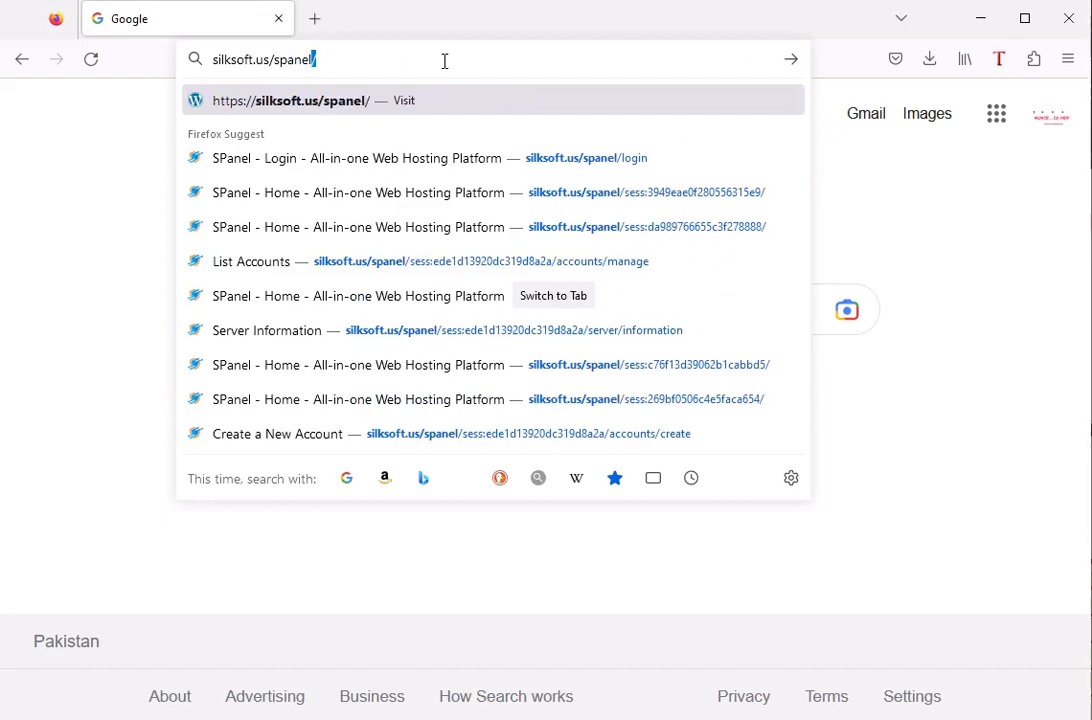
pyautogui.press('Return')
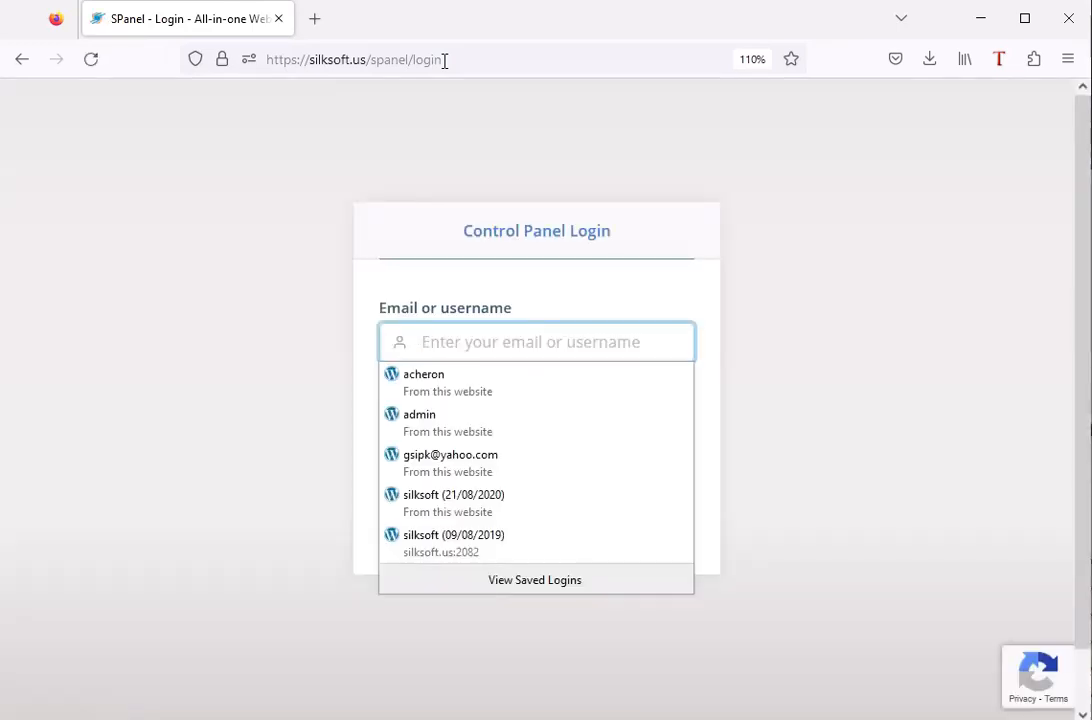
# Log in to the control panel with the saved silksoft username and password.
pyautogui.write('sil')
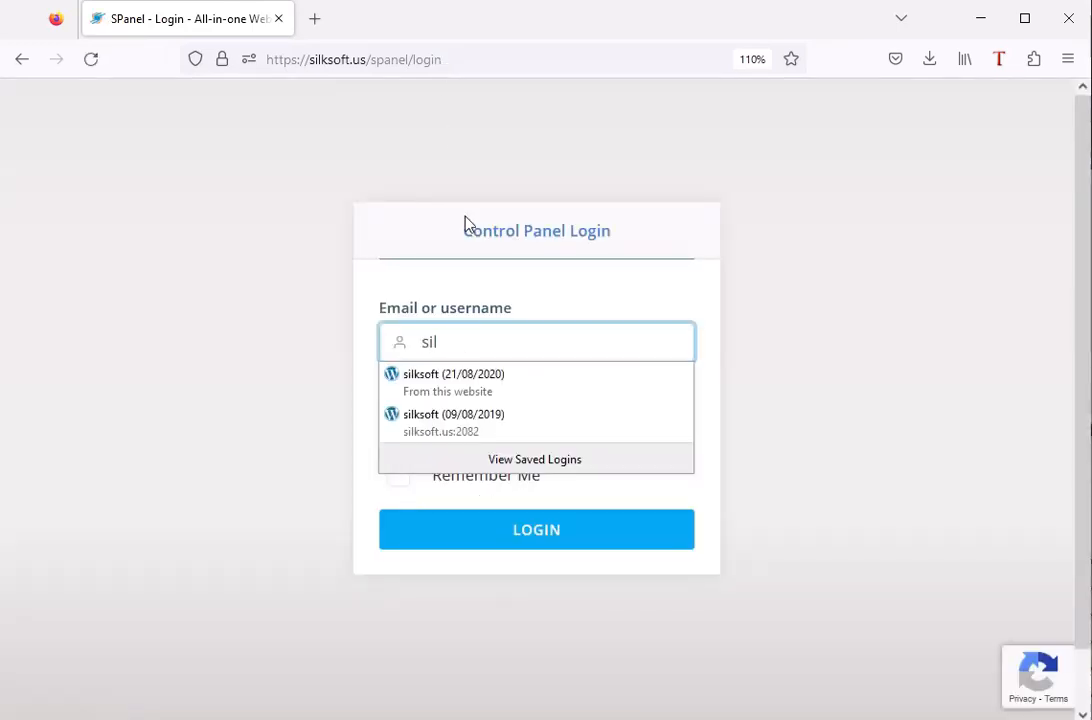
pyautogui.click(431, 388)
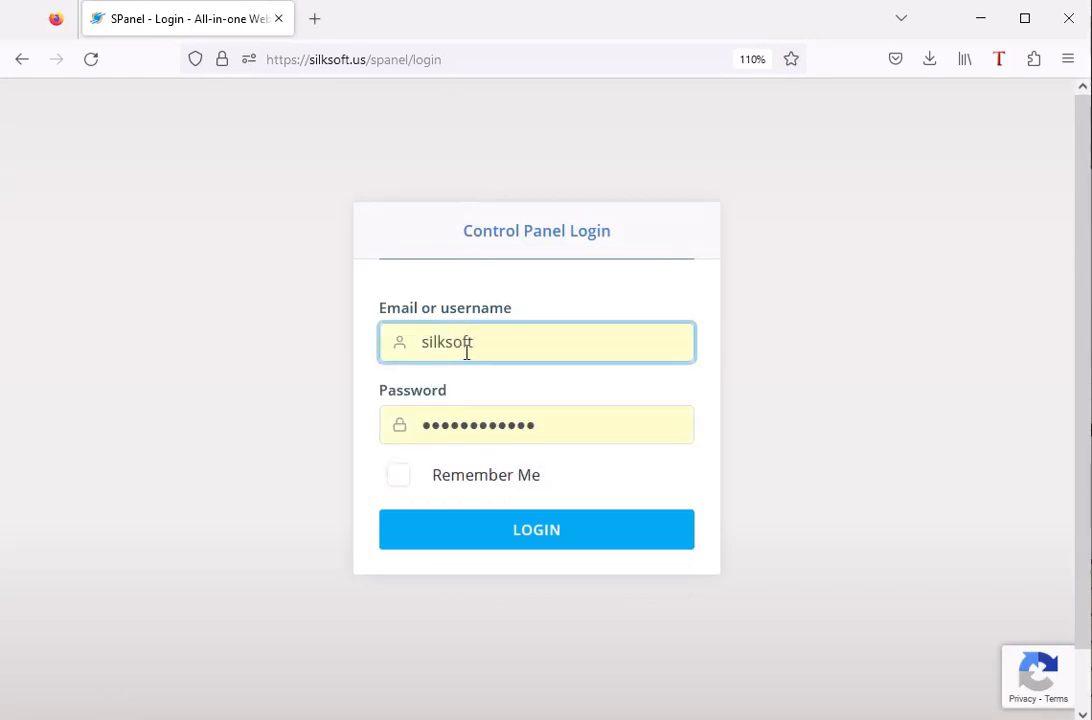
pyautogui.click(519, 533)
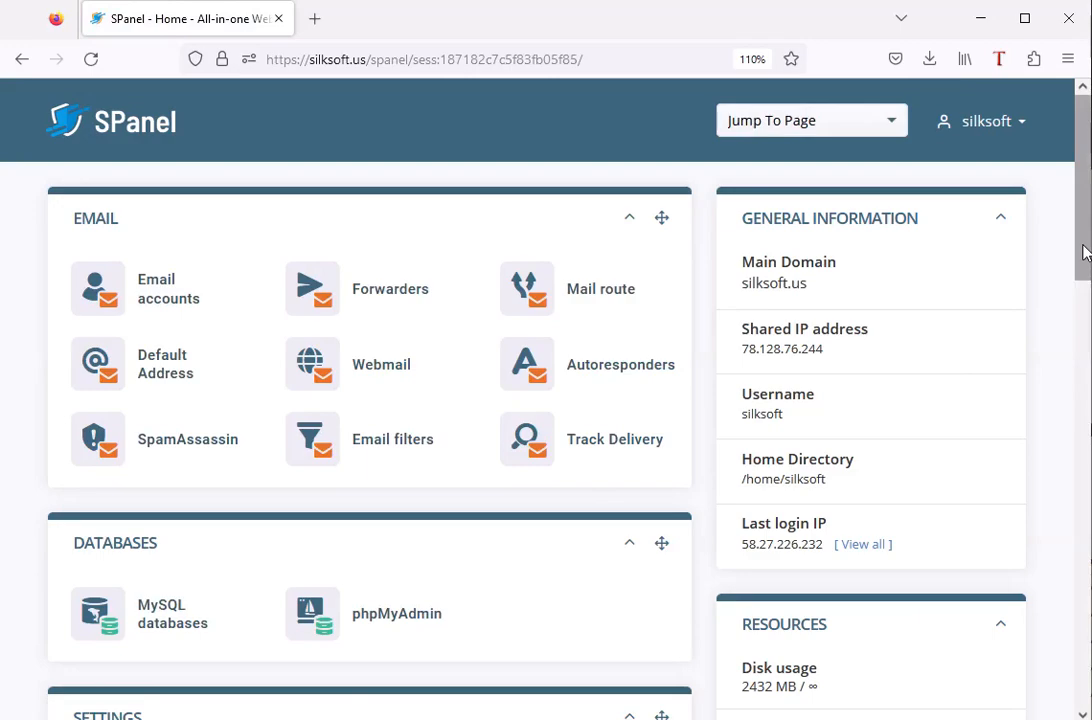
# Launch Softaculous from the control panel's Software section and open the WordPress script in the Blogs category.
pyautogui.moveTo(1084, 232); pyautogui.dragTo(1075, 668)
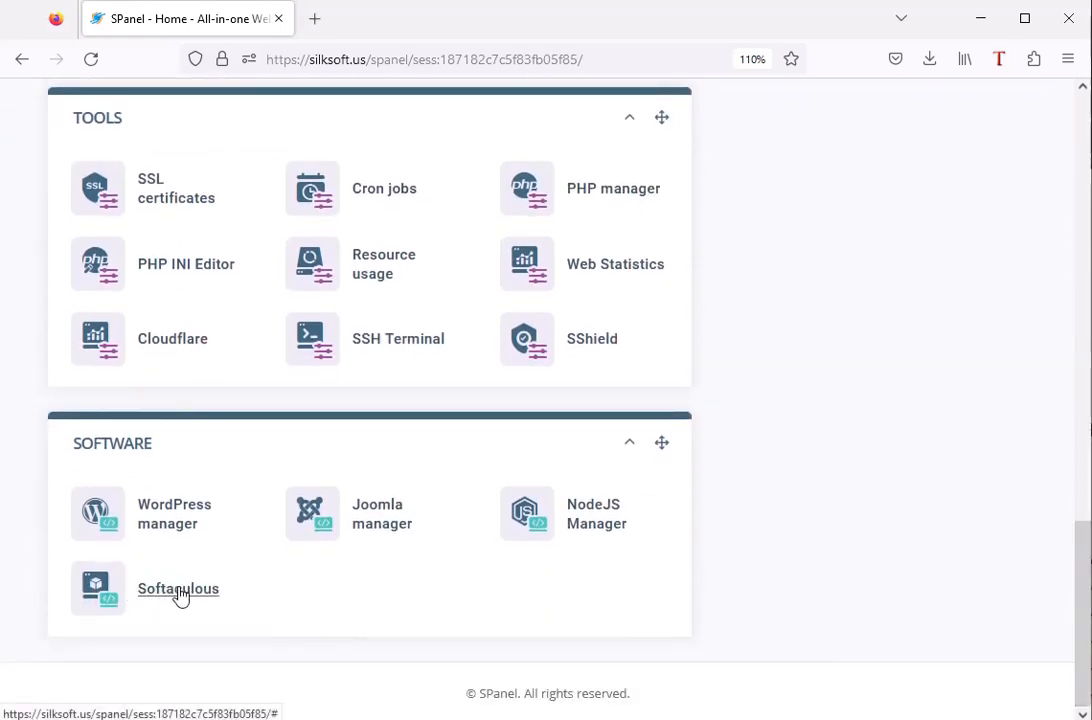
pyautogui.click(180, 592)
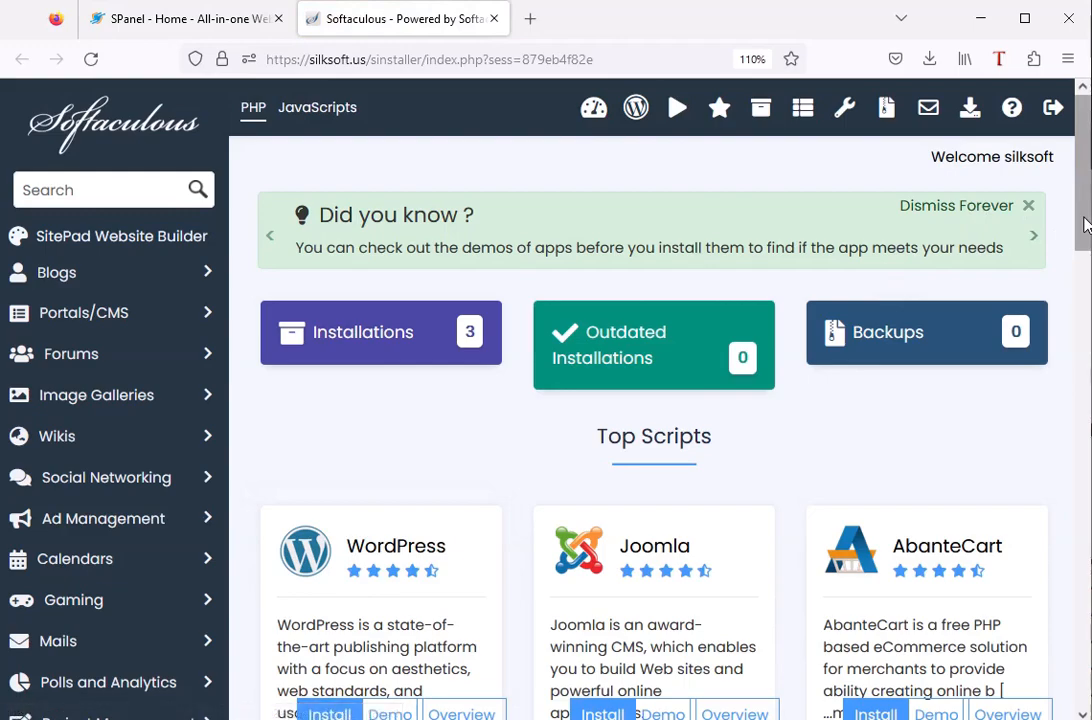
pyautogui.moveTo(1087, 224); pyautogui.dragTo(1087, 268)
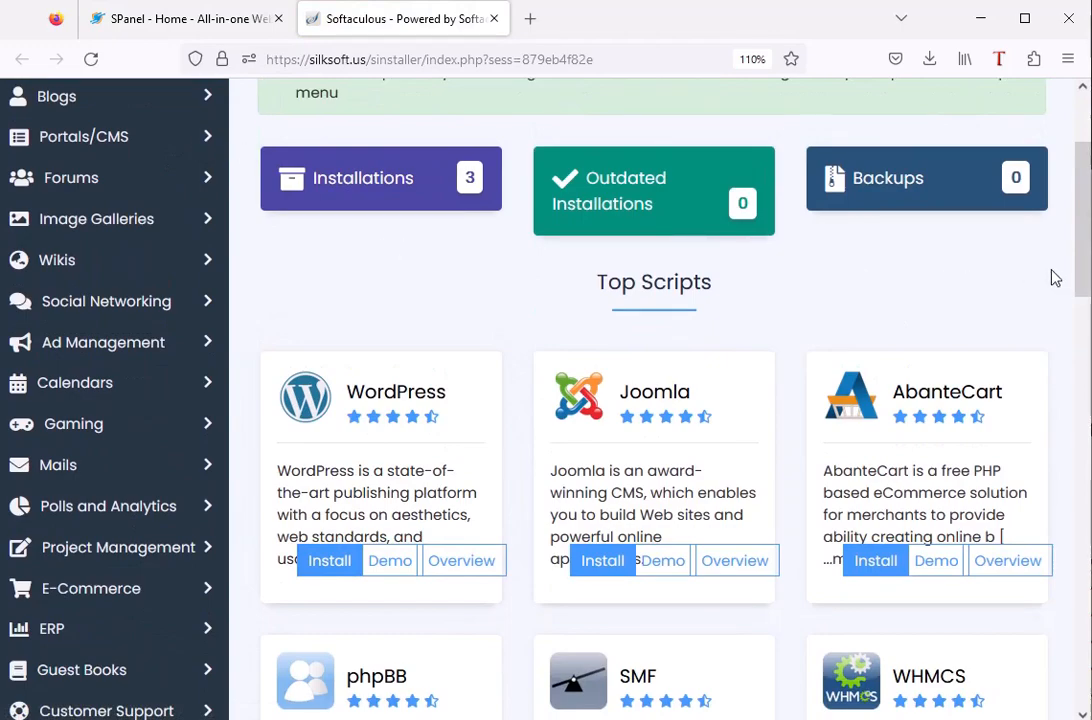
pyautogui.moveTo(1083, 277); pyautogui.dragTo(1083, 103)
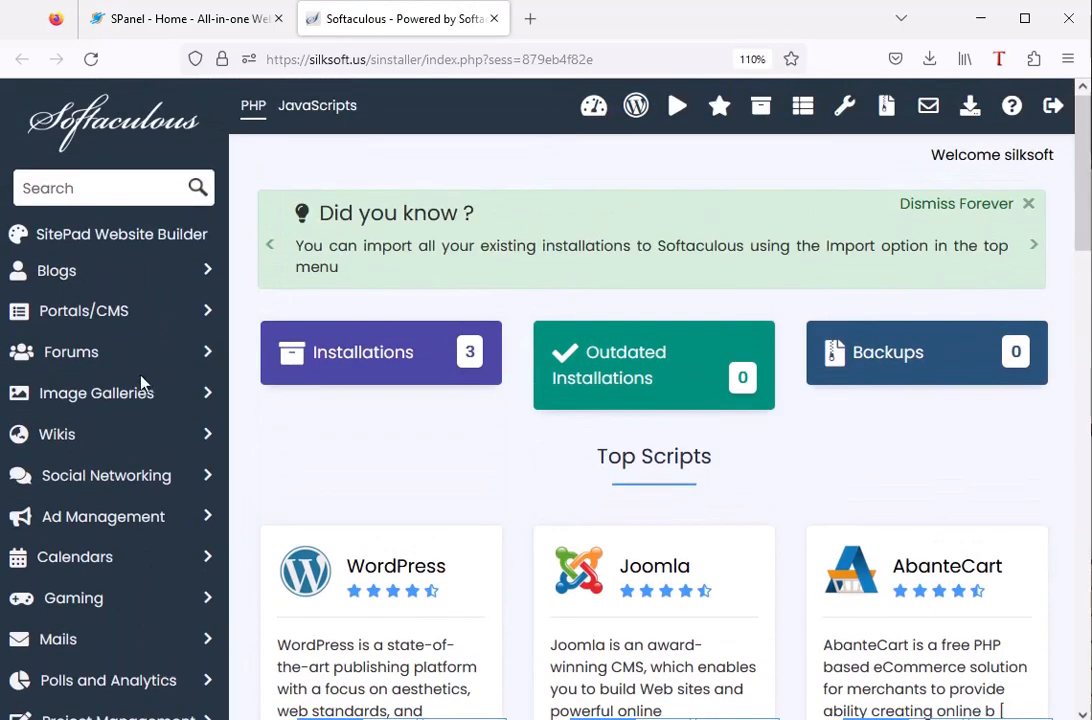
pyautogui.click(128, 272)
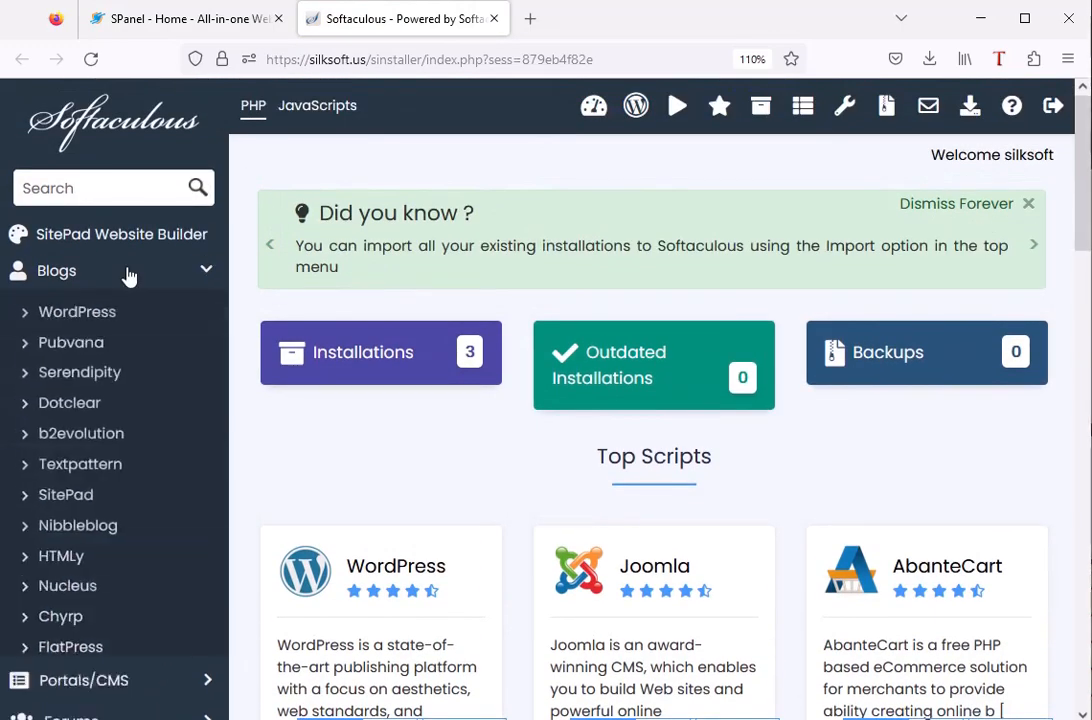
pyautogui.click(86, 318)
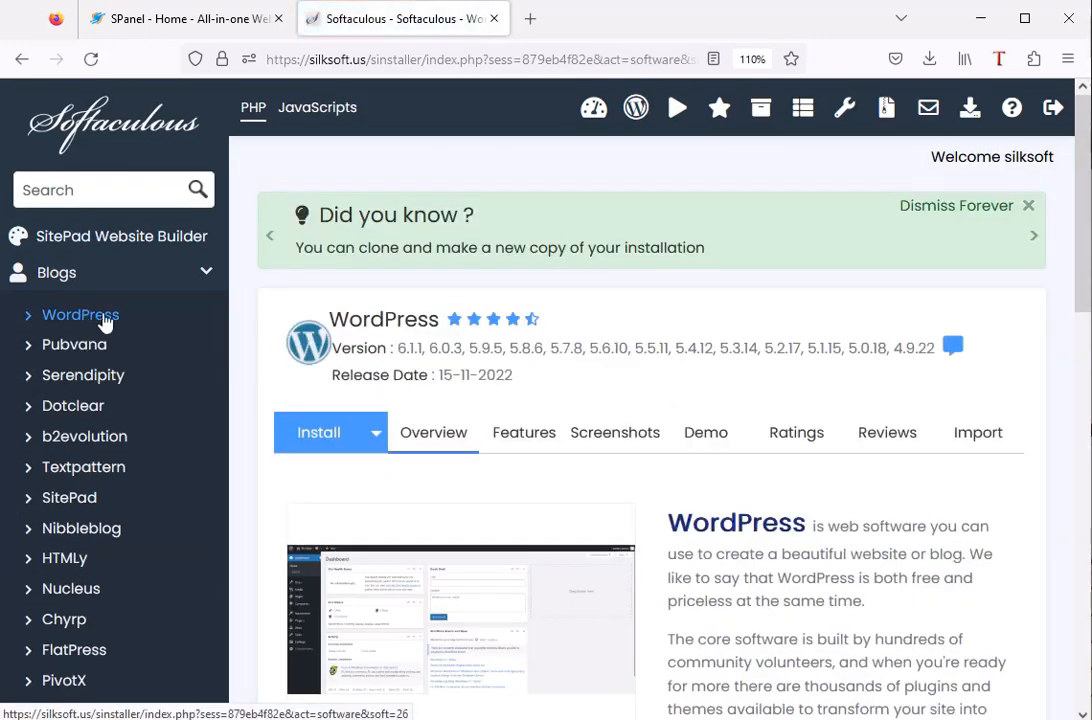
# Review the WordPress features description and browse through its screenshots.
pyautogui.click(527, 446)
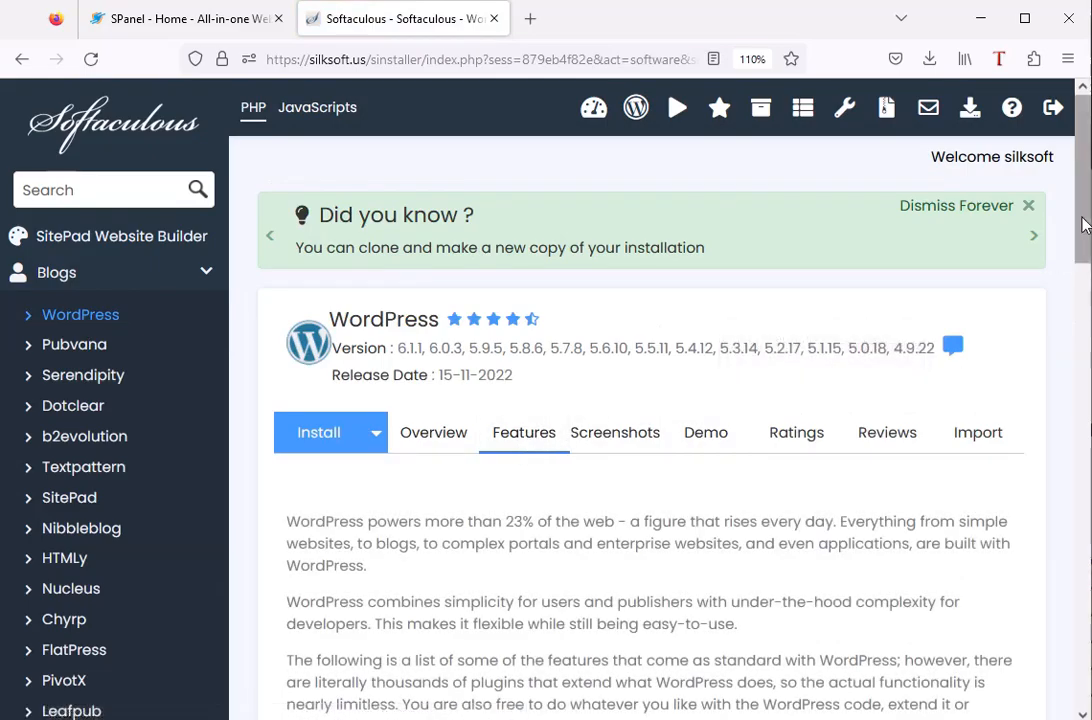
pyautogui.moveTo(1082, 225); pyautogui.dragTo(1053, 227)
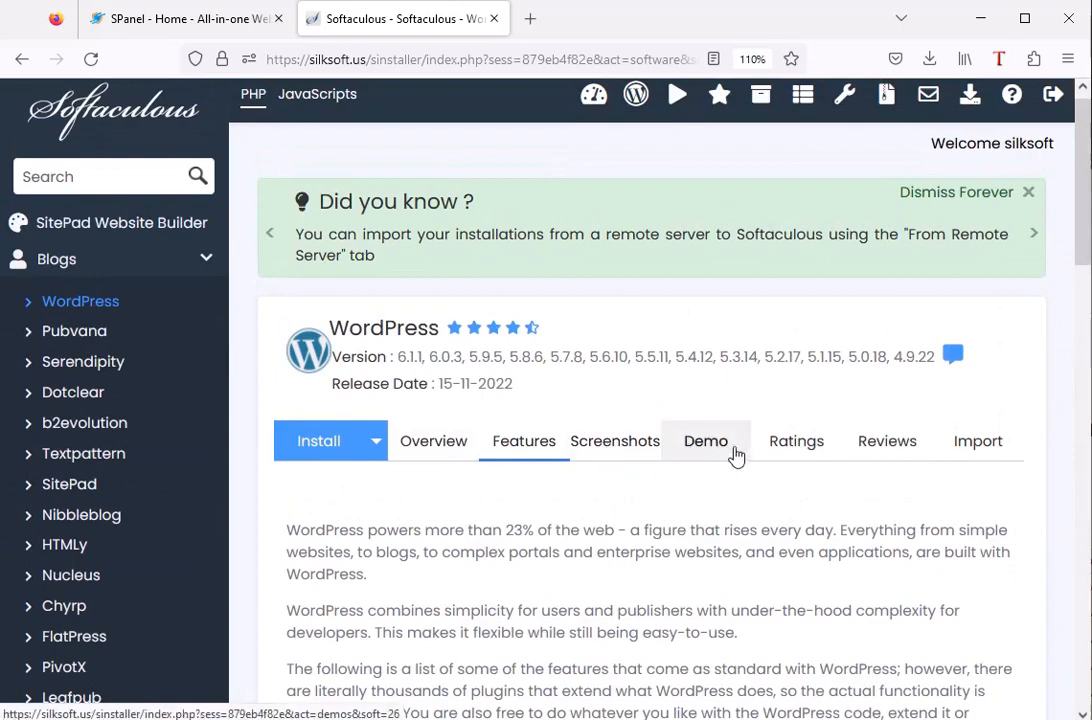
pyautogui.click(603, 450)
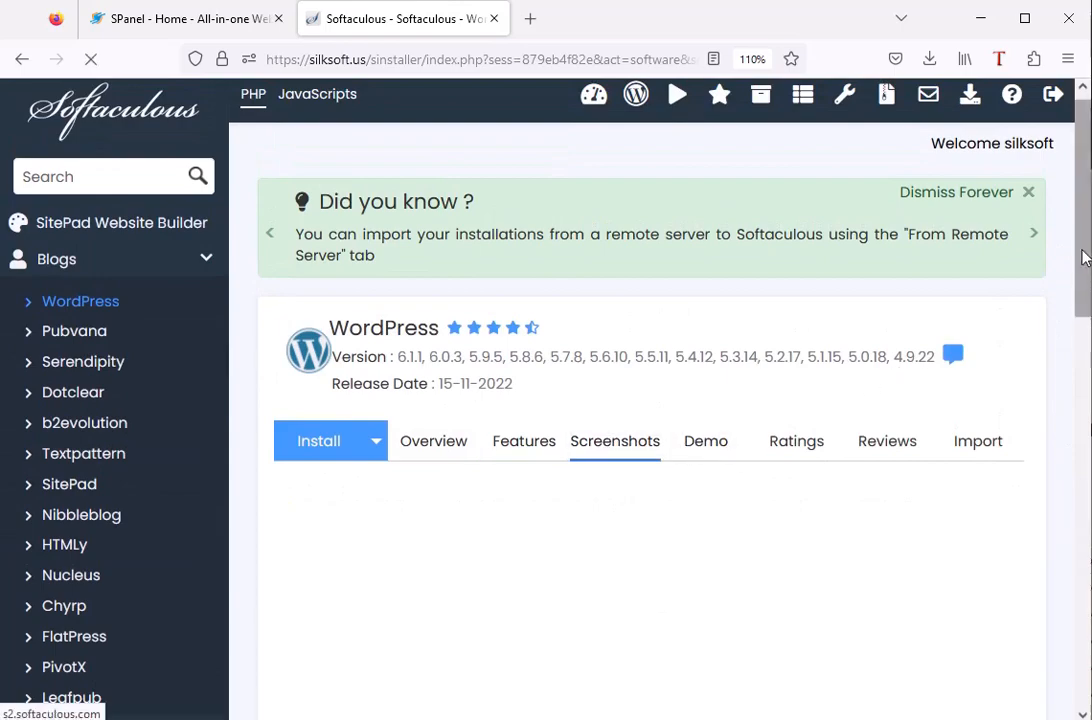
pyautogui.moveTo(1087, 230); pyautogui.dragTo(1078, 344)
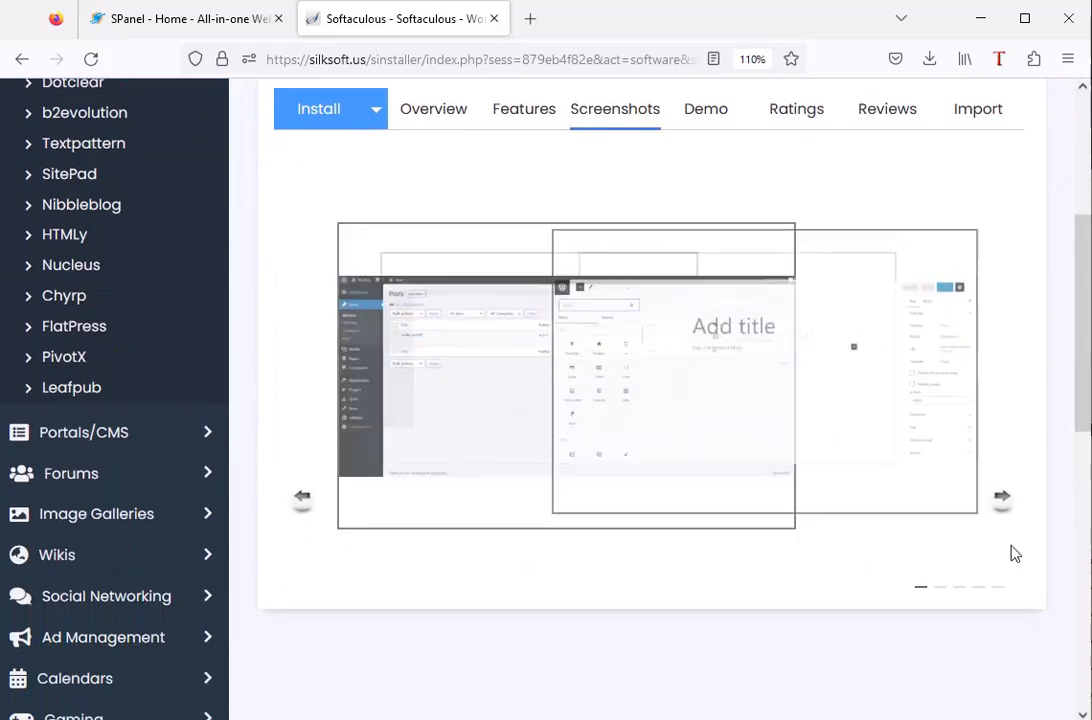
pyautogui.click(1001, 500)
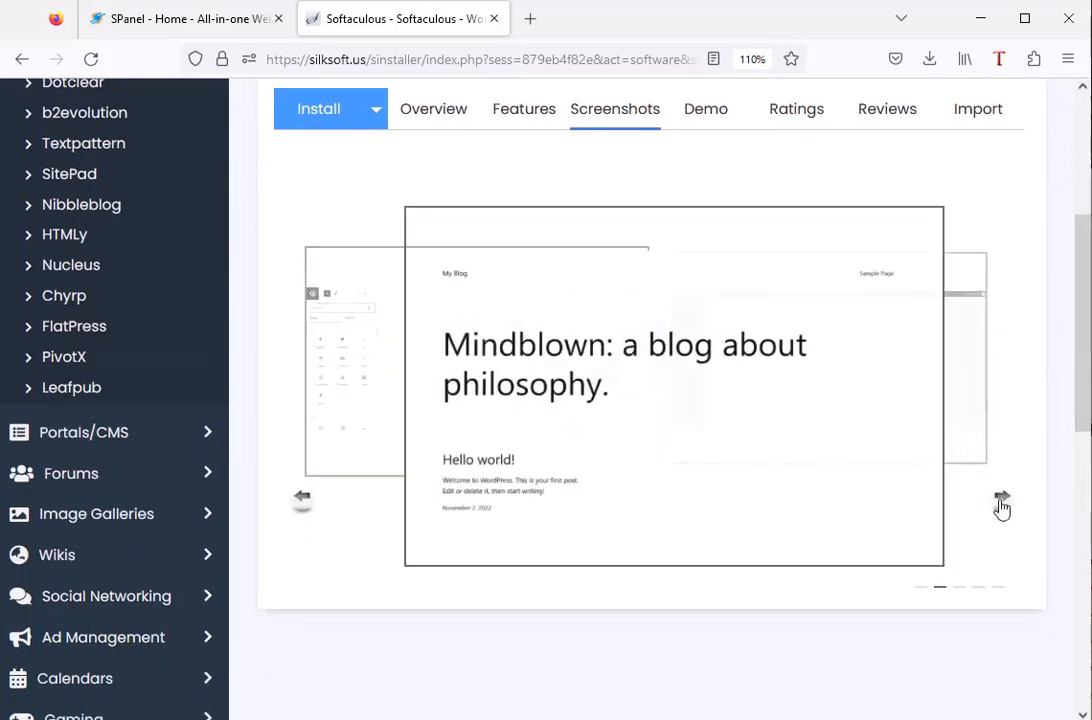
pyautogui.click(1000, 518)
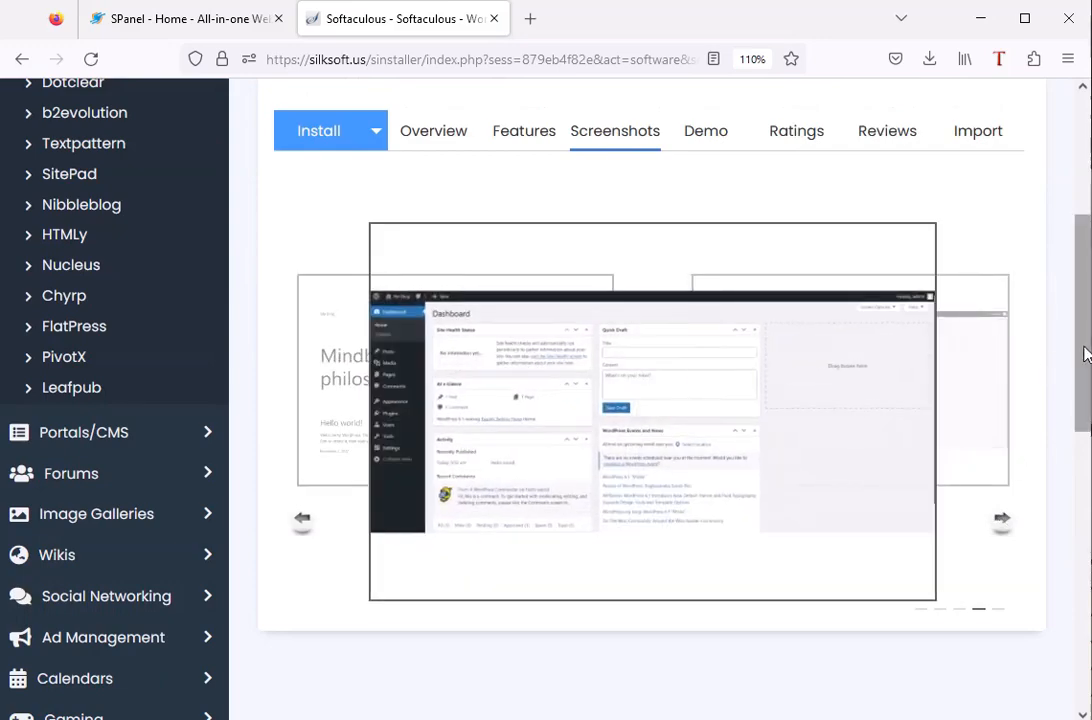
pyautogui.moveTo(1088, 350); pyautogui.dragTo(1082, 252)
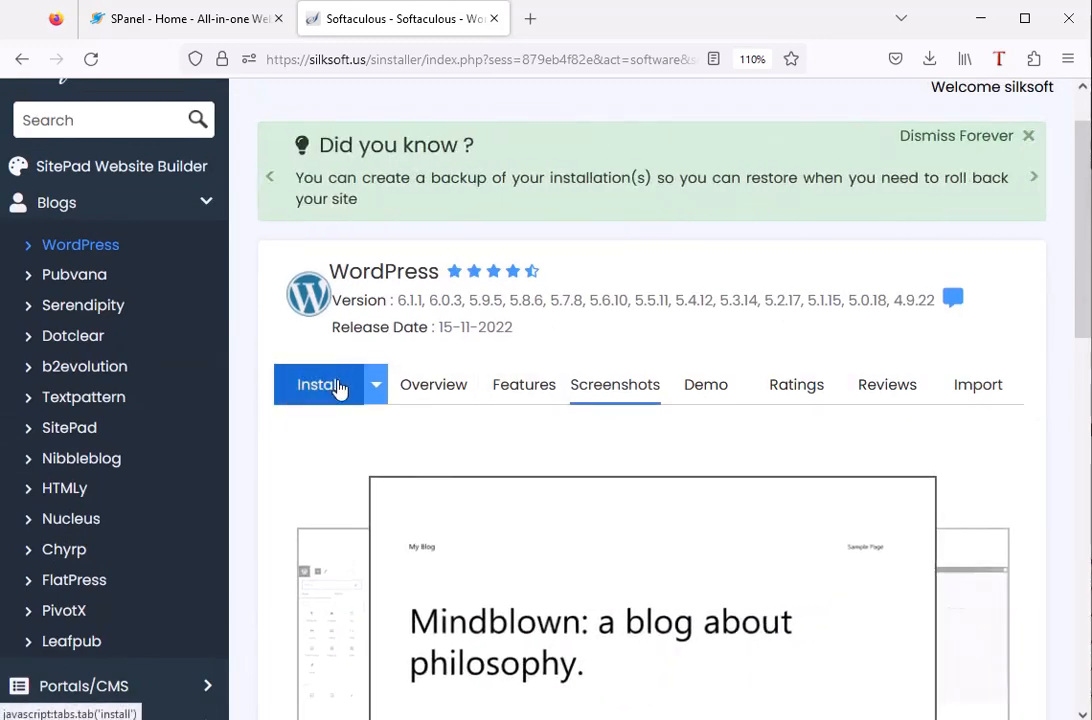
pyautogui.click(340, 386)
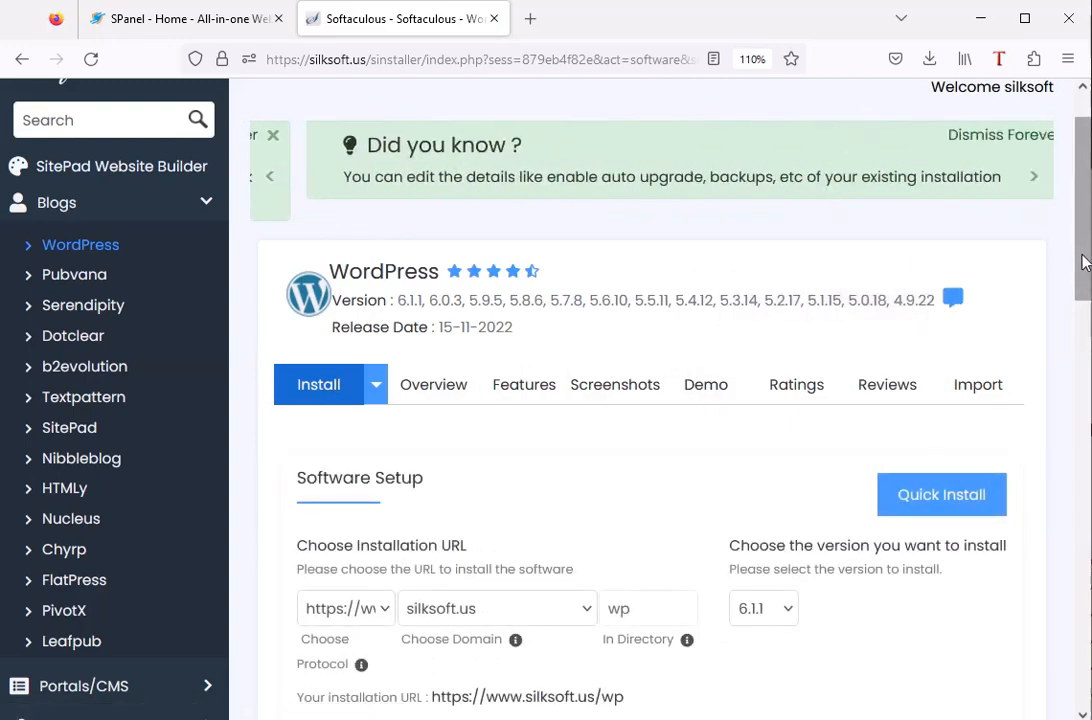
pyautogui.moveTo(1083, 264); pyautogui.dragTo(1080, 305)
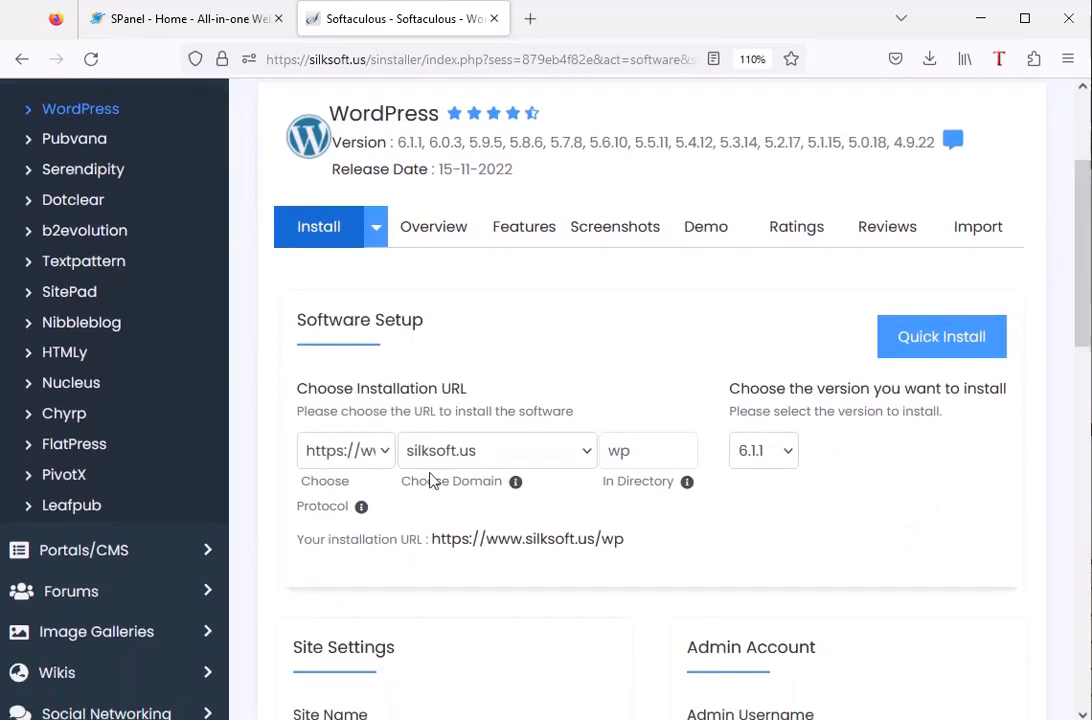
pyautogui.click(389, 457)
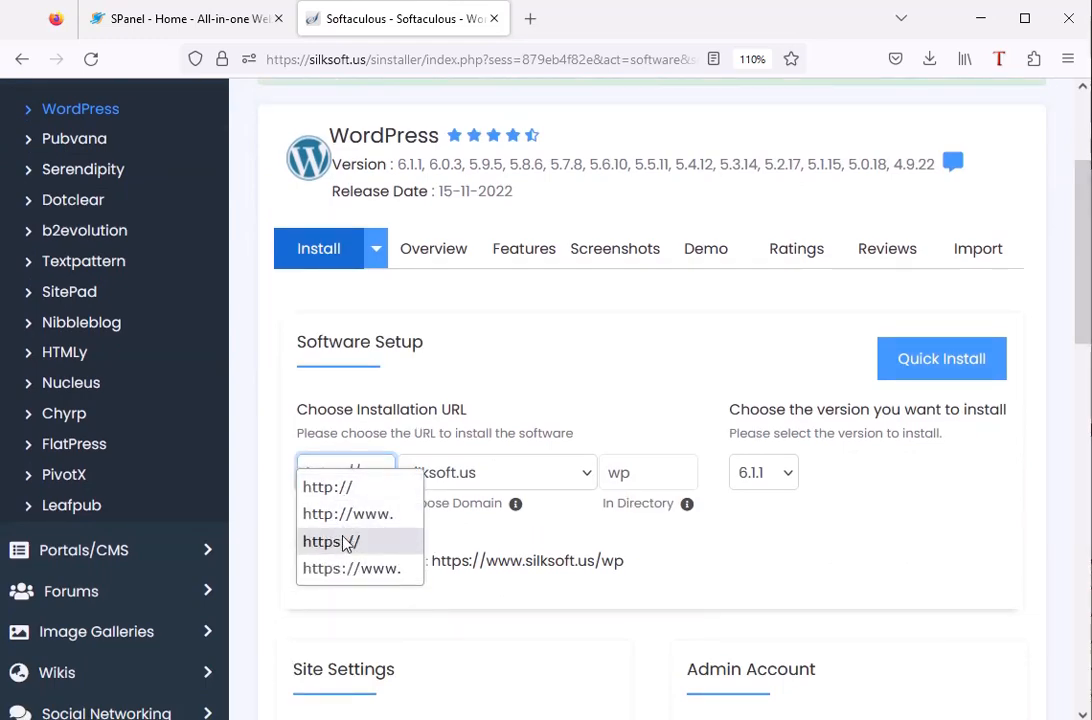
pyautogui.click(350, 545)
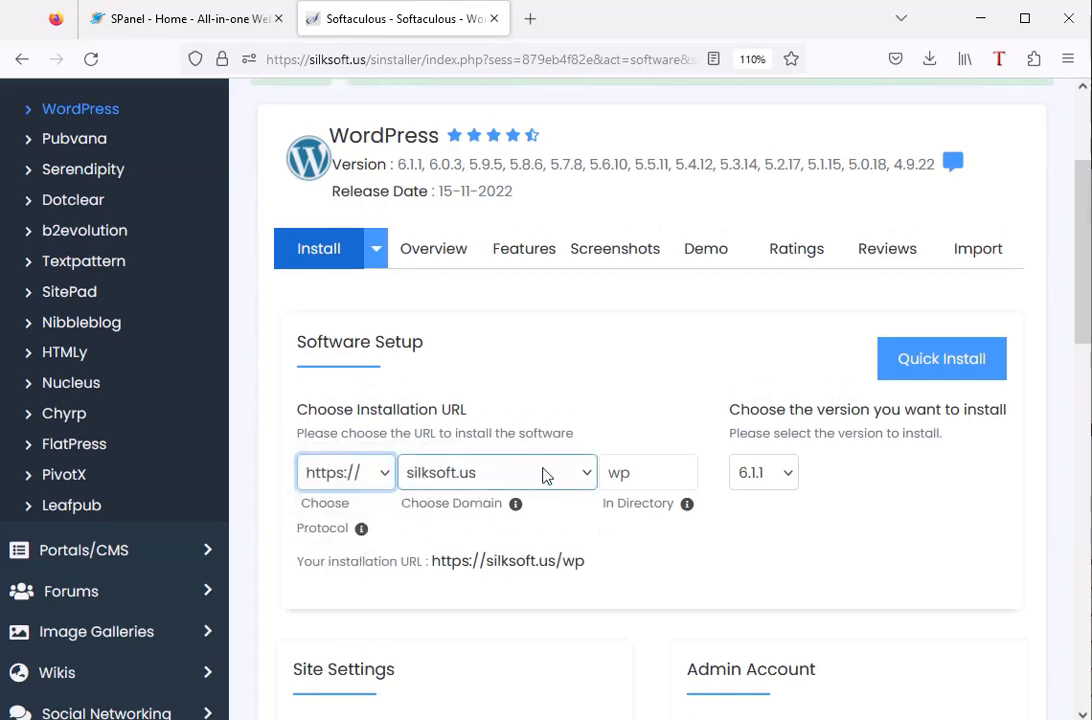
pyautogui.click(587, 478)
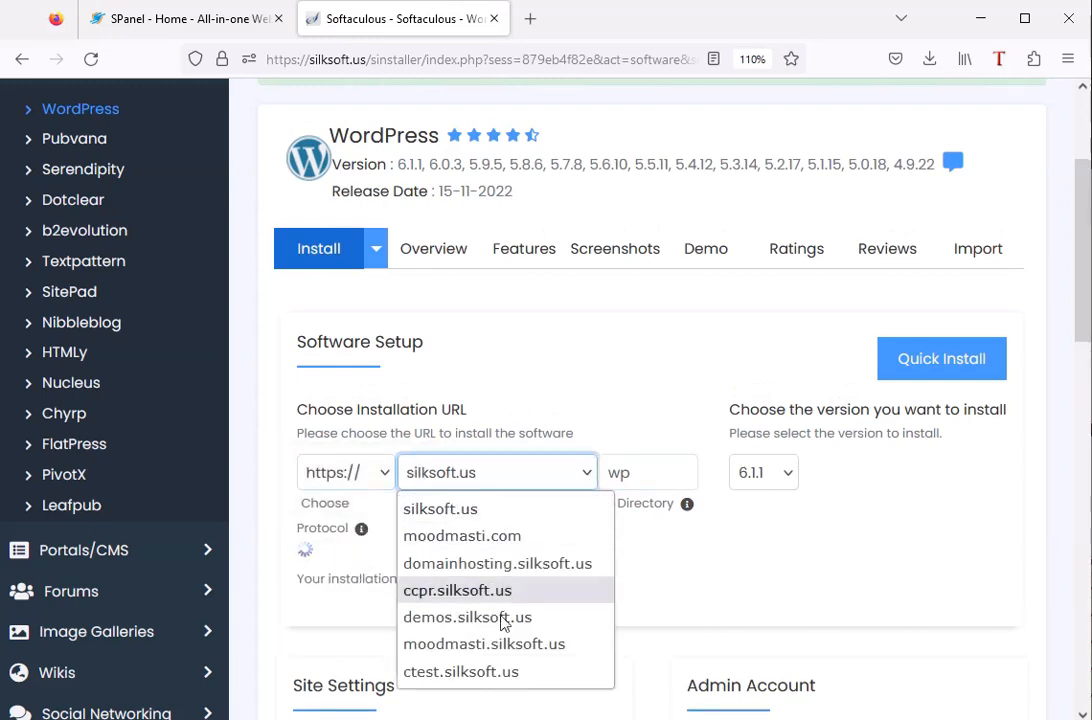
pyautogui.click(455, 510)
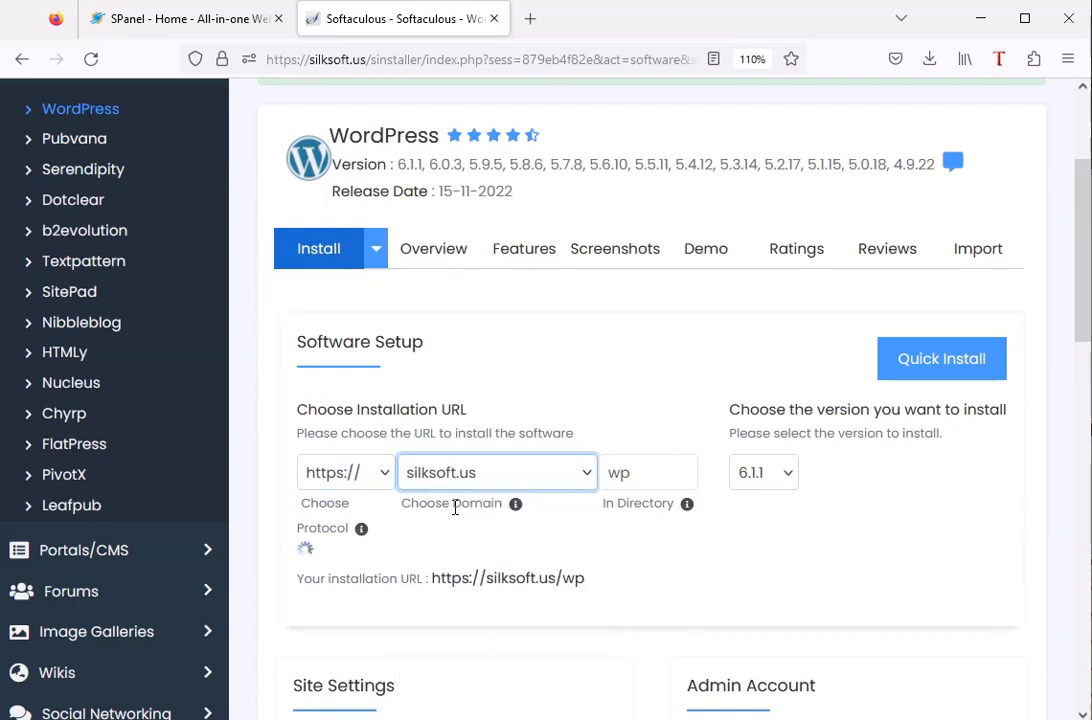
# Re-enter wp as the installation directory and choose WordPress version 6.1.1.
pyautogui.click(650, 468)
pyautogui.scroll(-1, 648, 468)
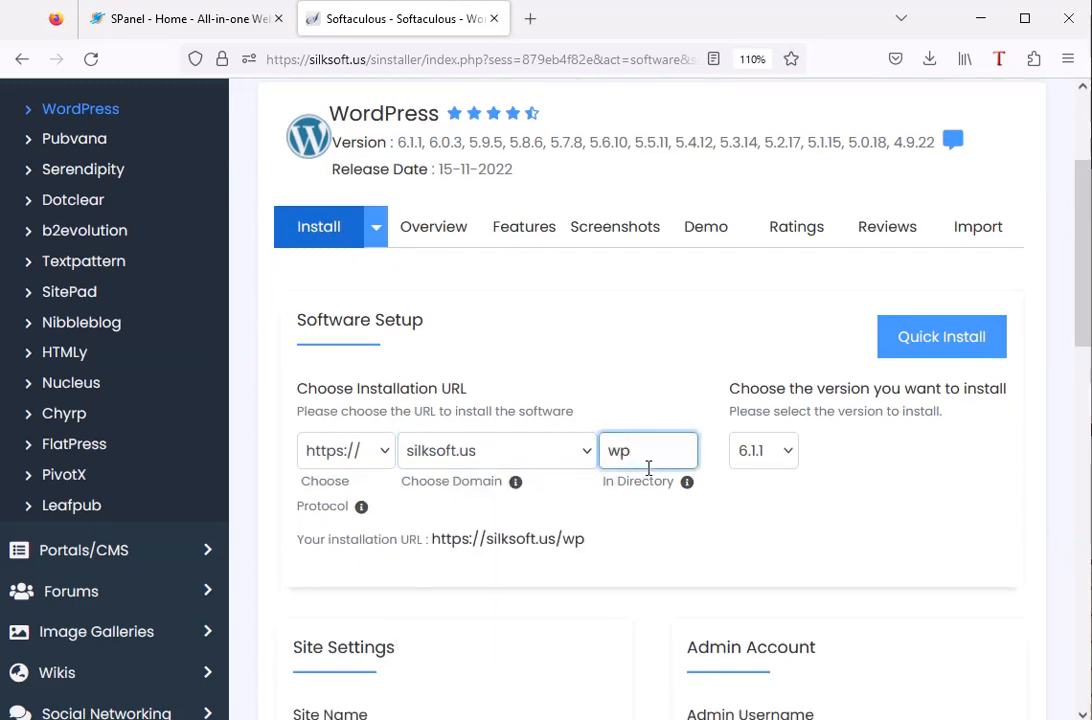
pyautogui.press('BackSpace')
pyautogui.press('BackSpace')
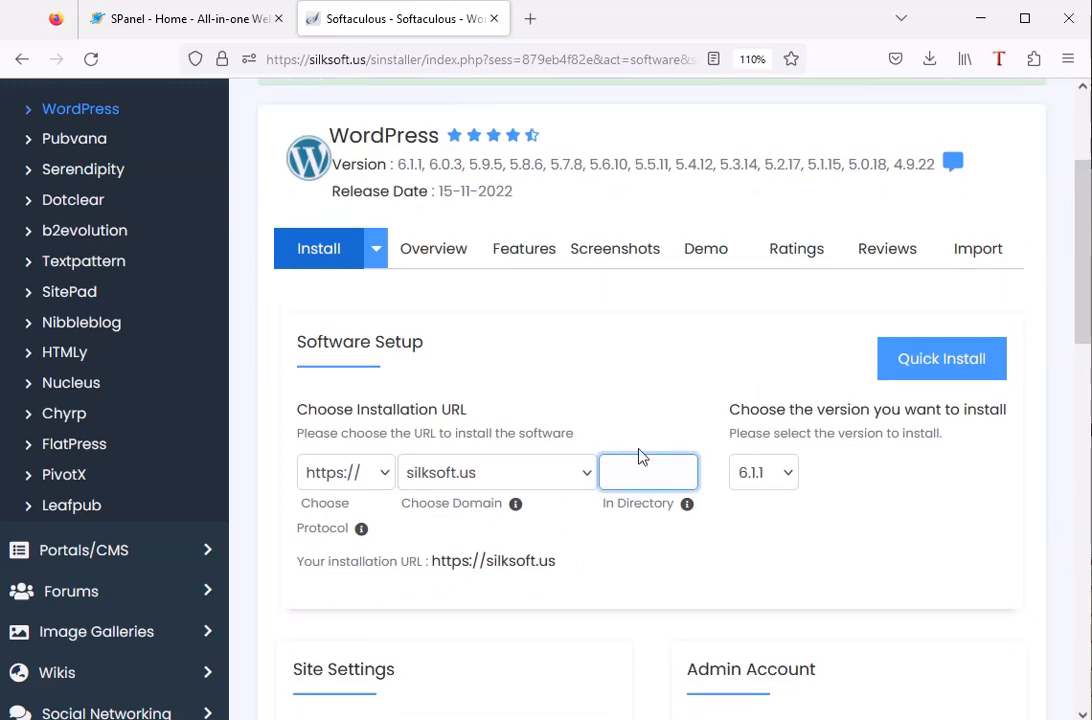
pyautogui.write('wp')
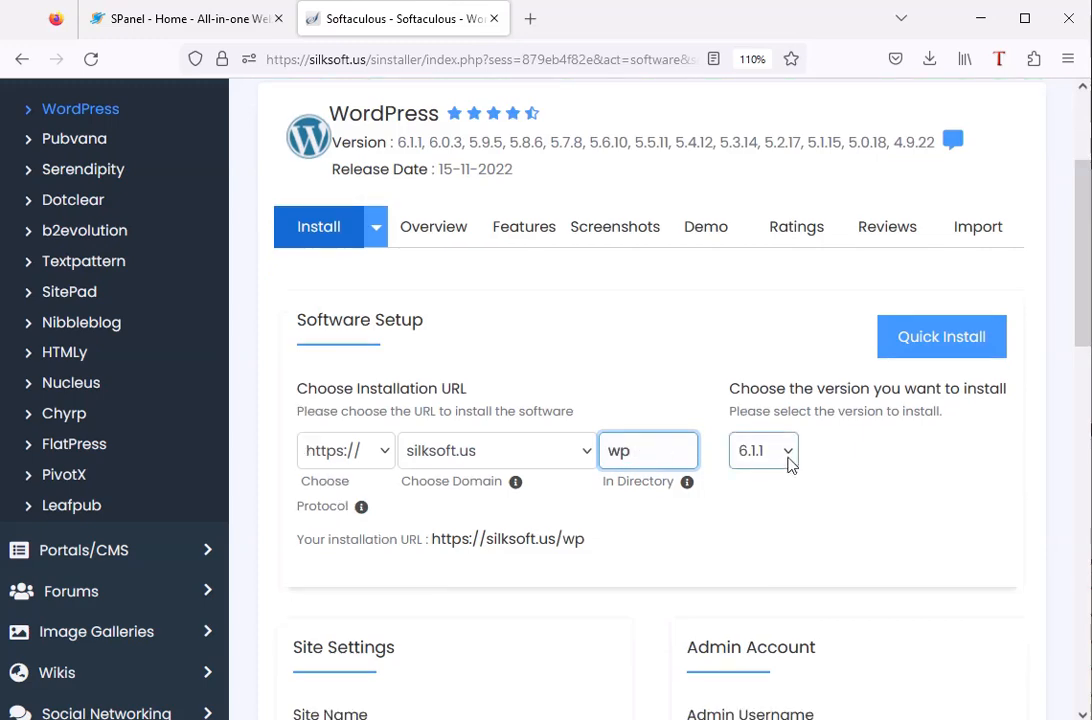
pyautogui.click(789, 460)
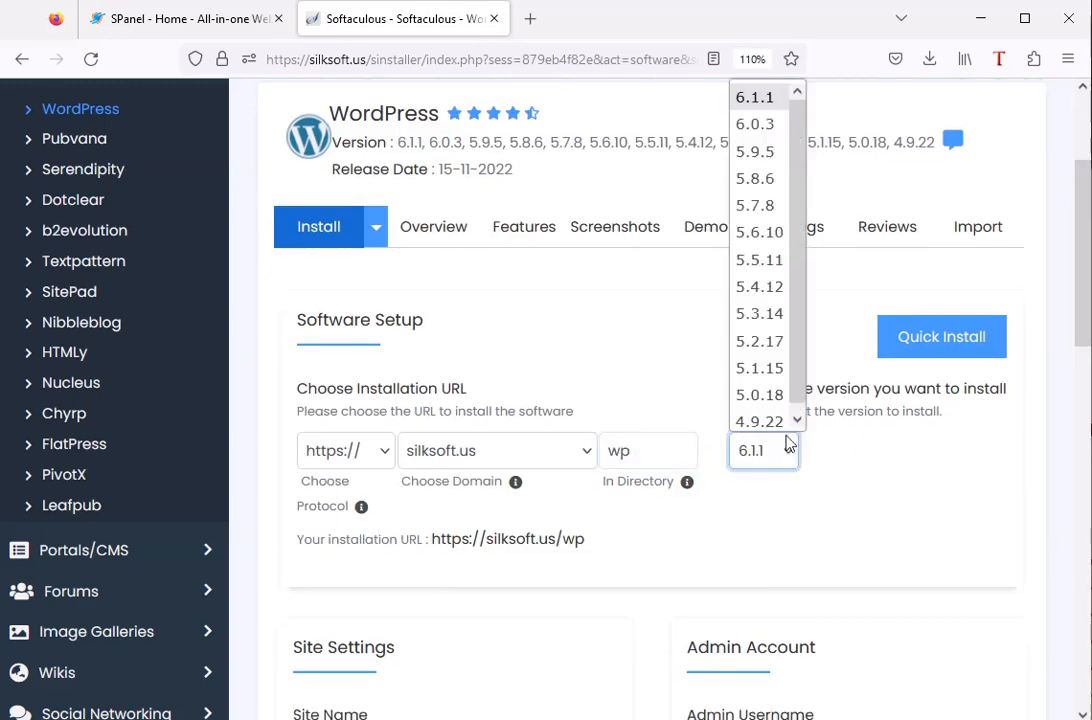
pyautogui.click(760, 102)
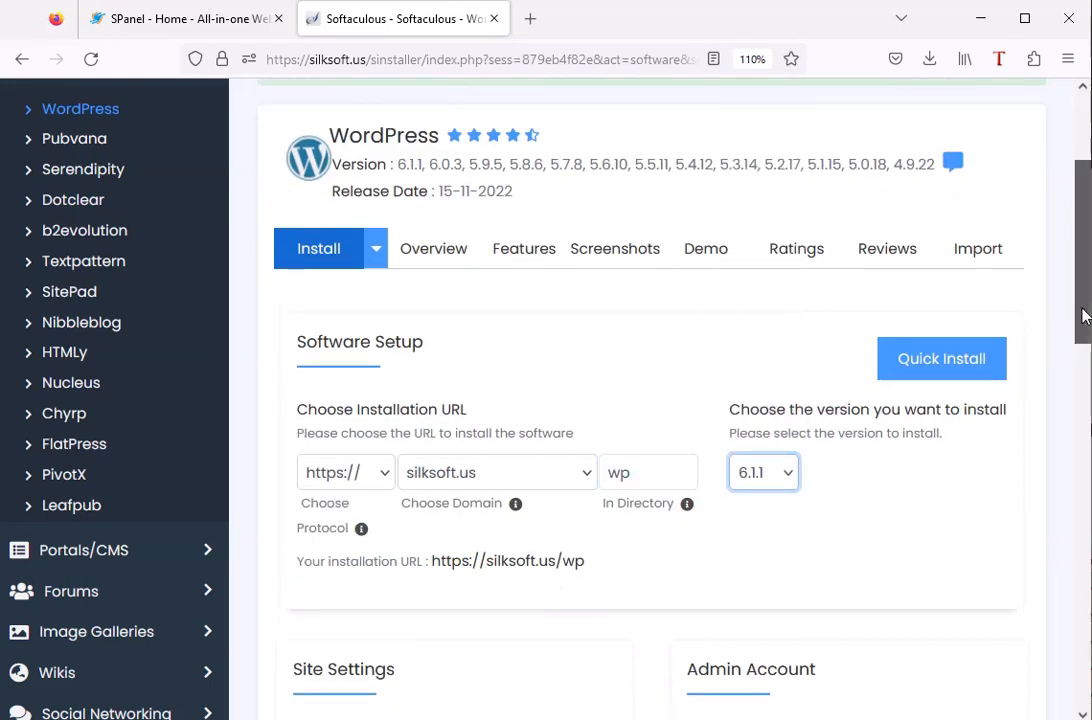
# Replace the default site name in the Site Settings with SilkSoft.
pyautogui.moveTo(1083, 316); pyautogui.dragTo(1076, 441)
pyautogui.click(405, 374)
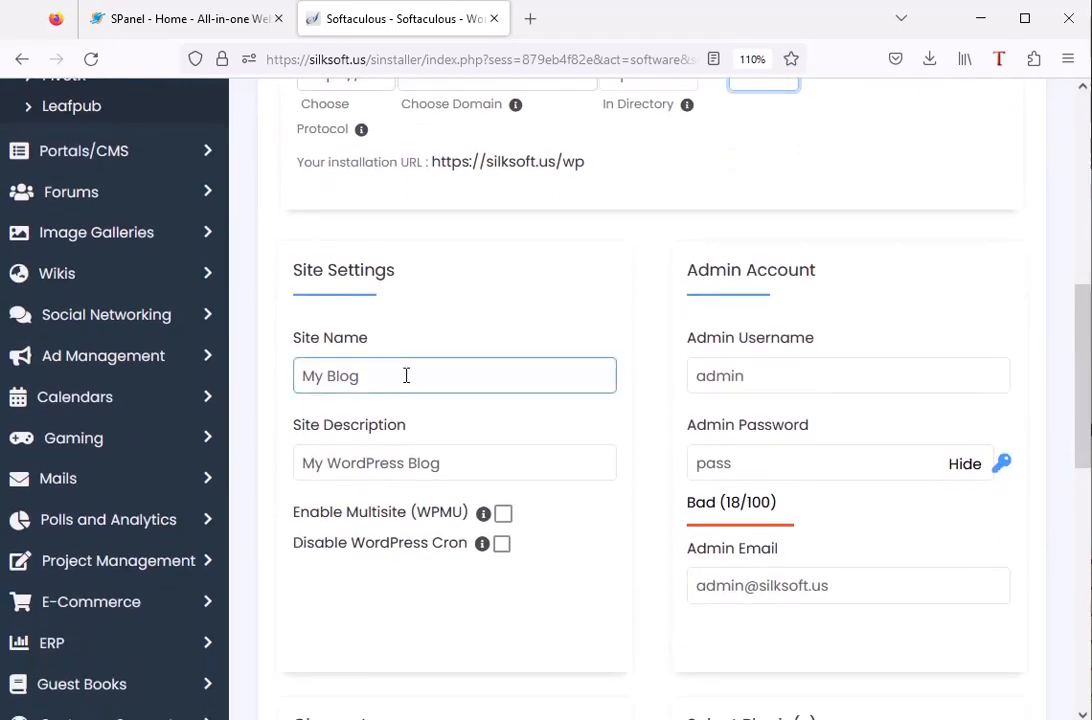
pyautogui.press('BackSpace')
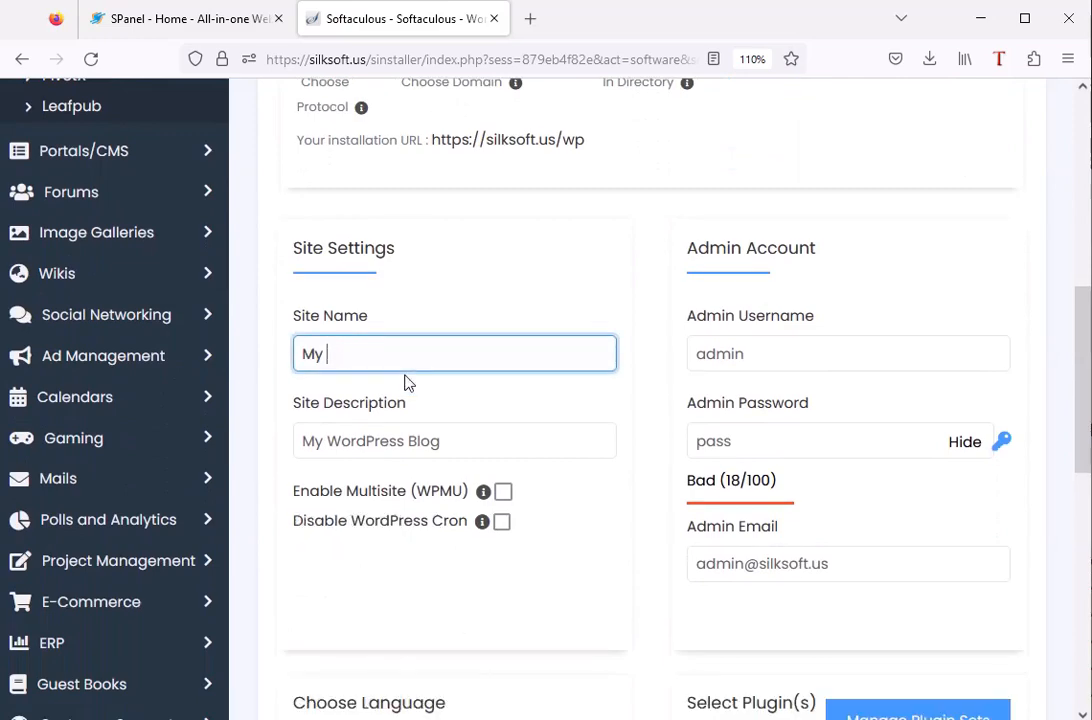
pyautogui.write('SilkSoft')
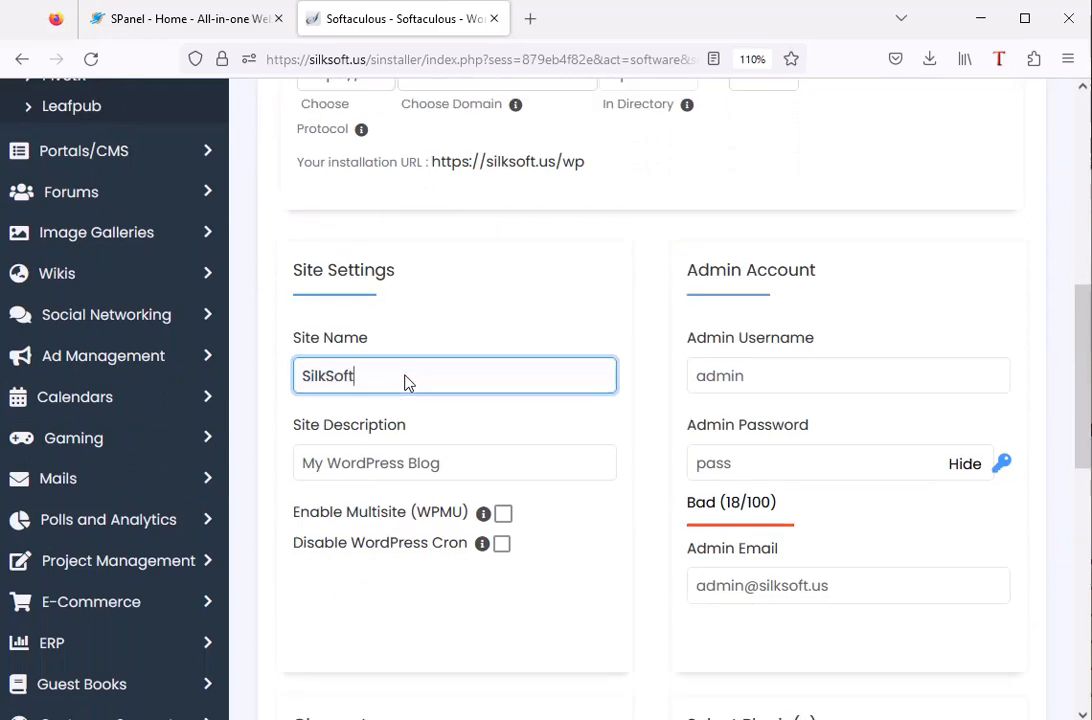
# Set the site description to "Develop websites" and enable the Disable WordPress Cron option.
pyautogui.click(446, 465)
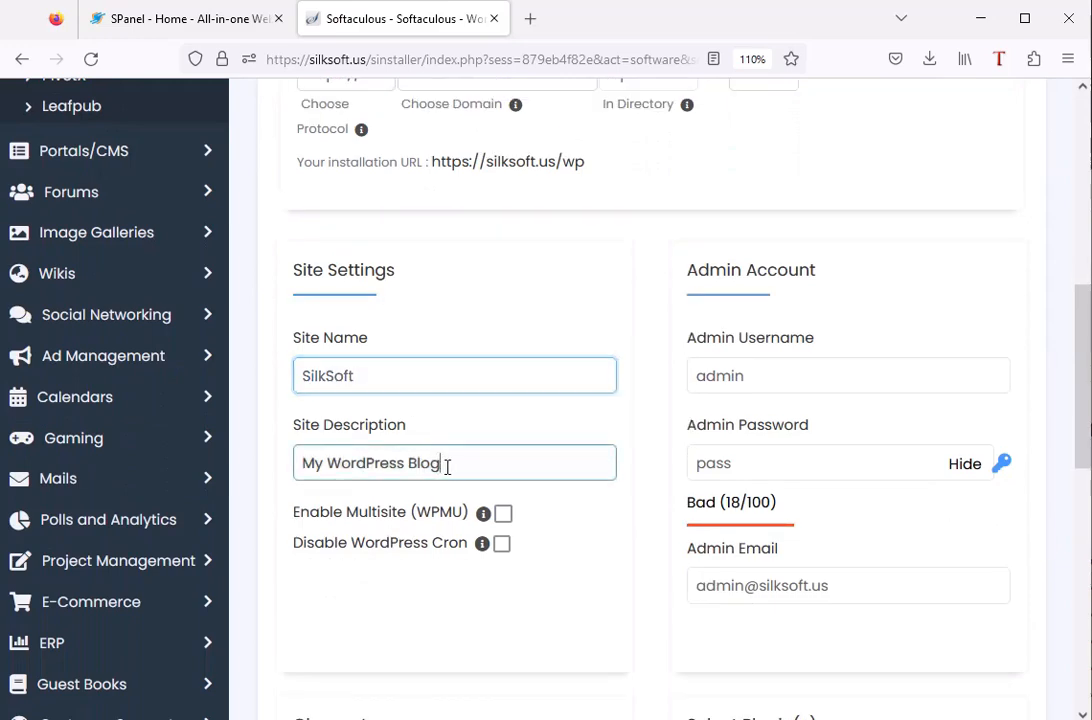
pyautogui.press('BackSpace')
pyautogui.press('BackSpace')
pyautogui.press('BackSpace')
pyautogui.press('BackSpace')
pyautogui.press('BackSpace')
pyautogui.press('BackSpace')
pyautogui.press('BackSpace')
pyautogui.press('BackSpace')
pyautogui.press('BackSpace')
pyautogui.press('BackSpace')
pyautogui.press('BackSpace')
pyautogui.press('BackSpace')
pyautogui.press('BackSpace')
pyautogui.press('BackSpace')
pyautogui.press('BackSpace')
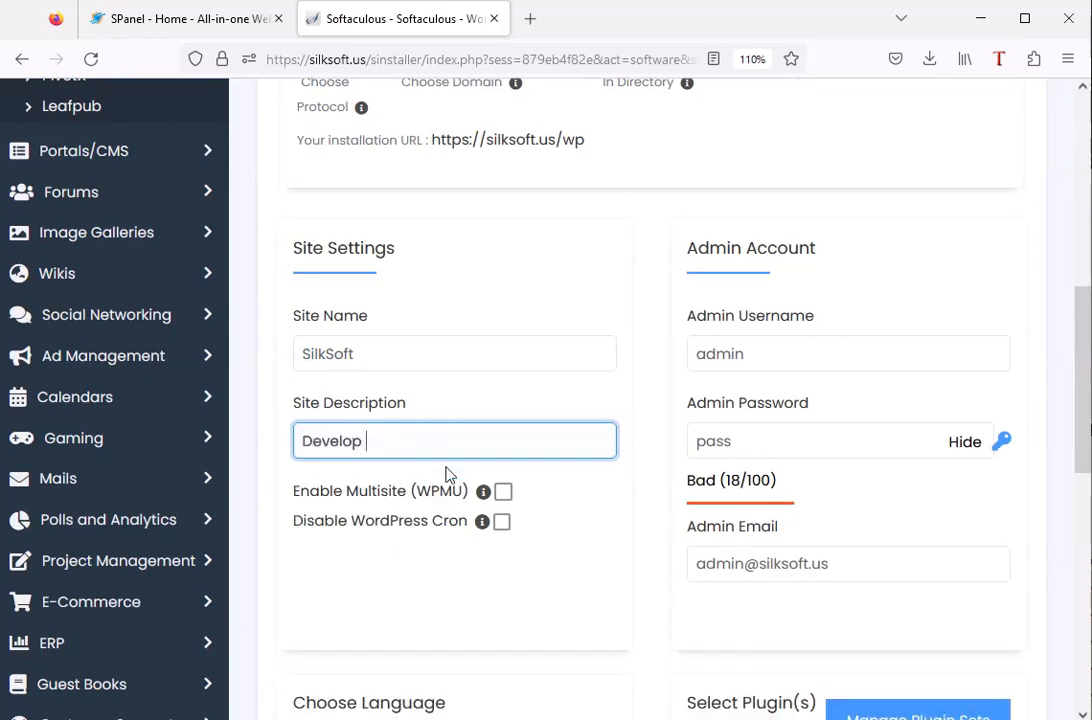
pyautogui.write('Develop websites')
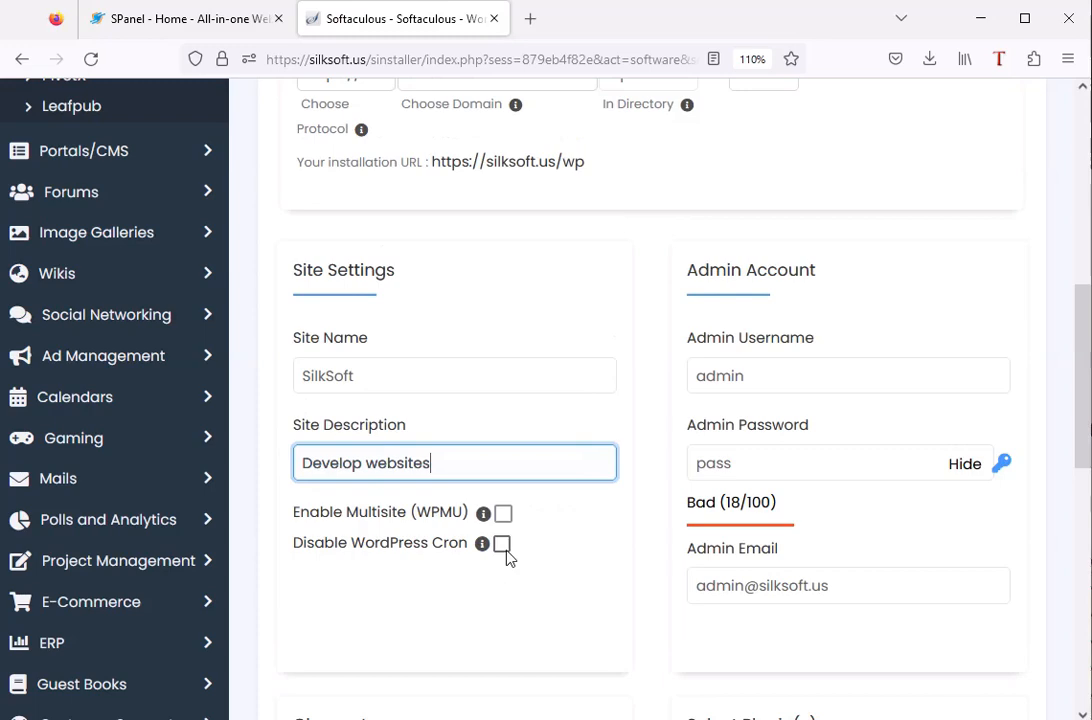
pyautogui.scroll(-1, 507, 555)
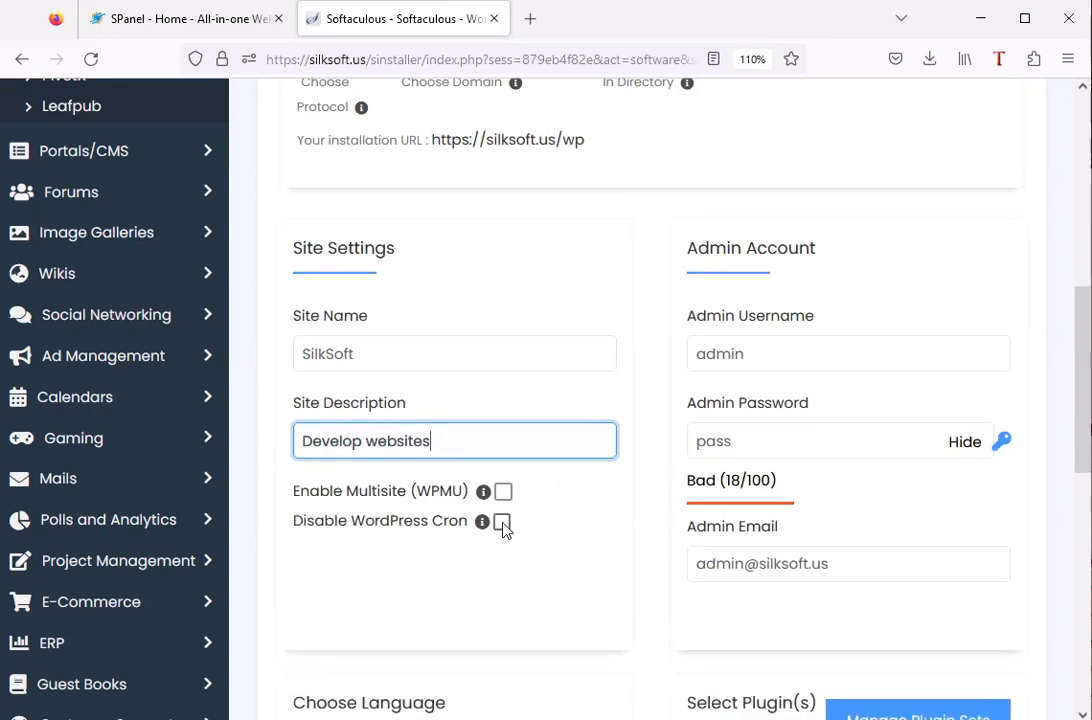
pyautogui.click(502, 524)
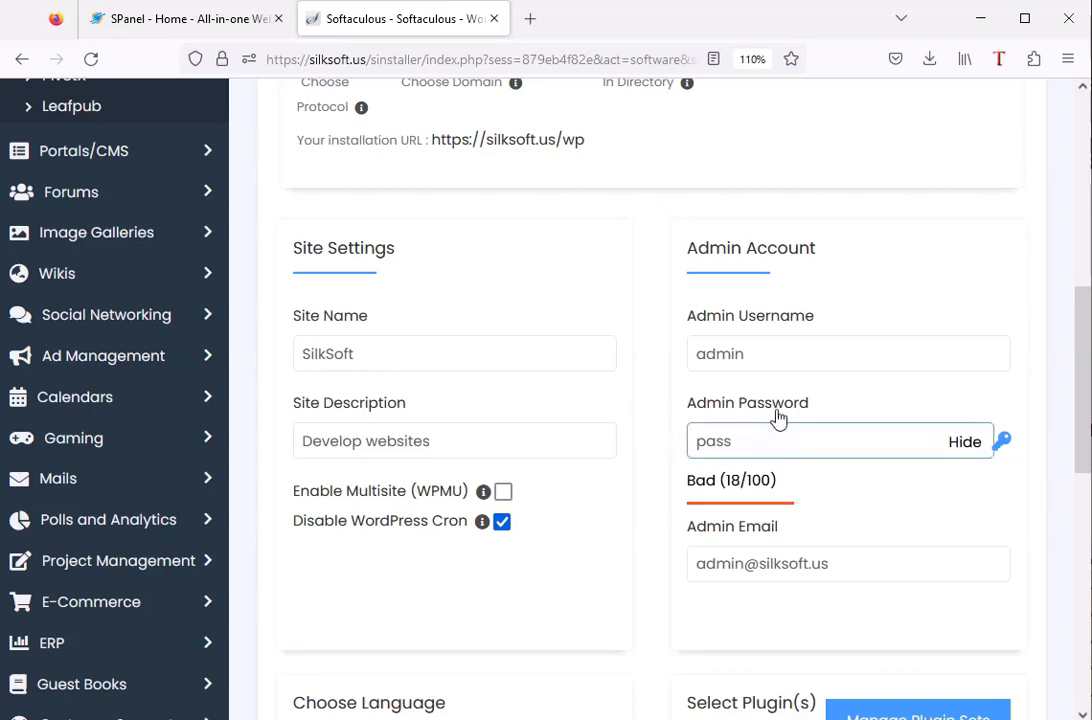
# Review the admin account, language and plugin options without changing them, and start the WordPress installation.
pyautogui.click(785, 341)
pyautogui.scroll(1, 810, 337)
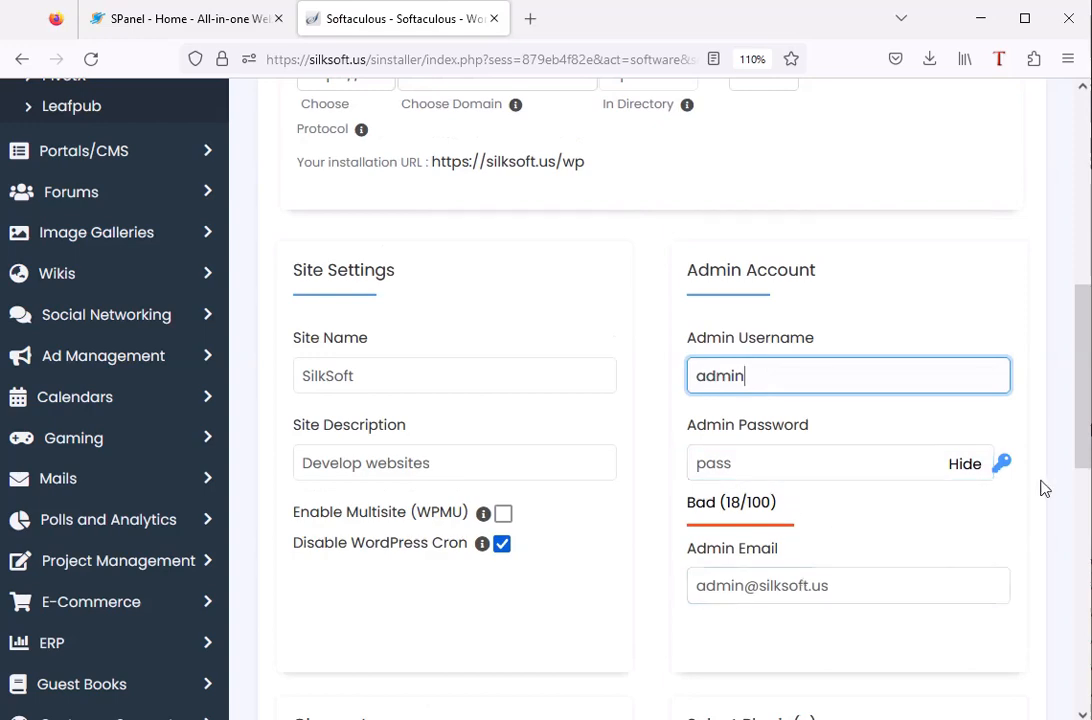
pyautogui.scroll(-3, 822, 434)
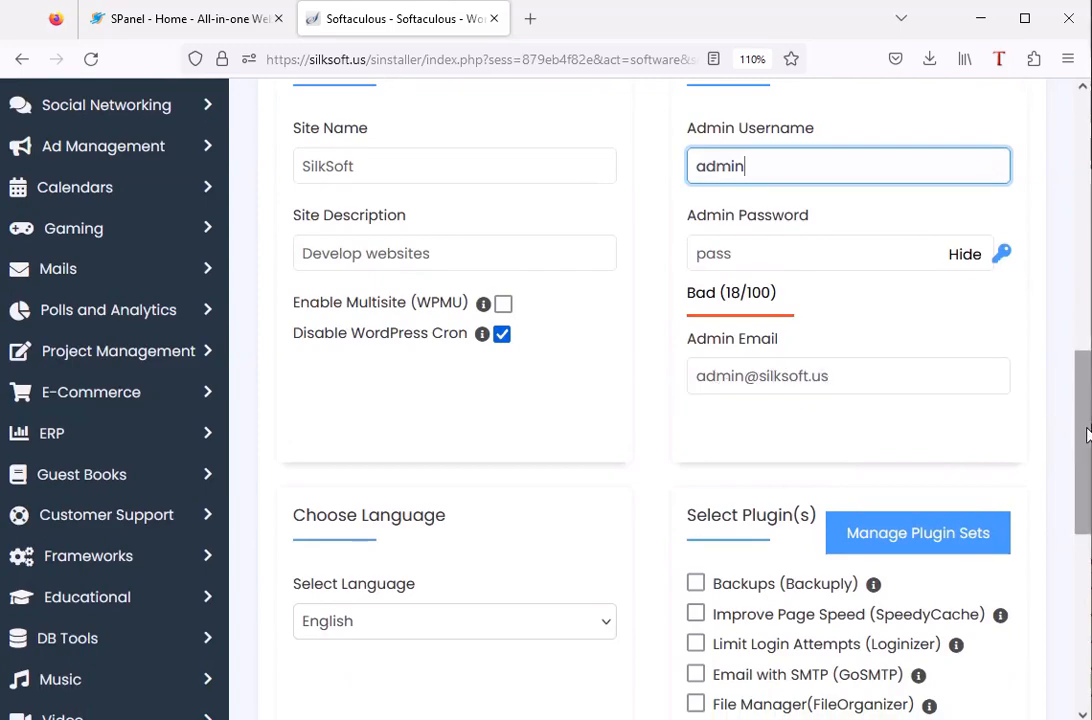
pyautogui.moveTo(1085, 431); pyautogui.dragTo(1069, 513)
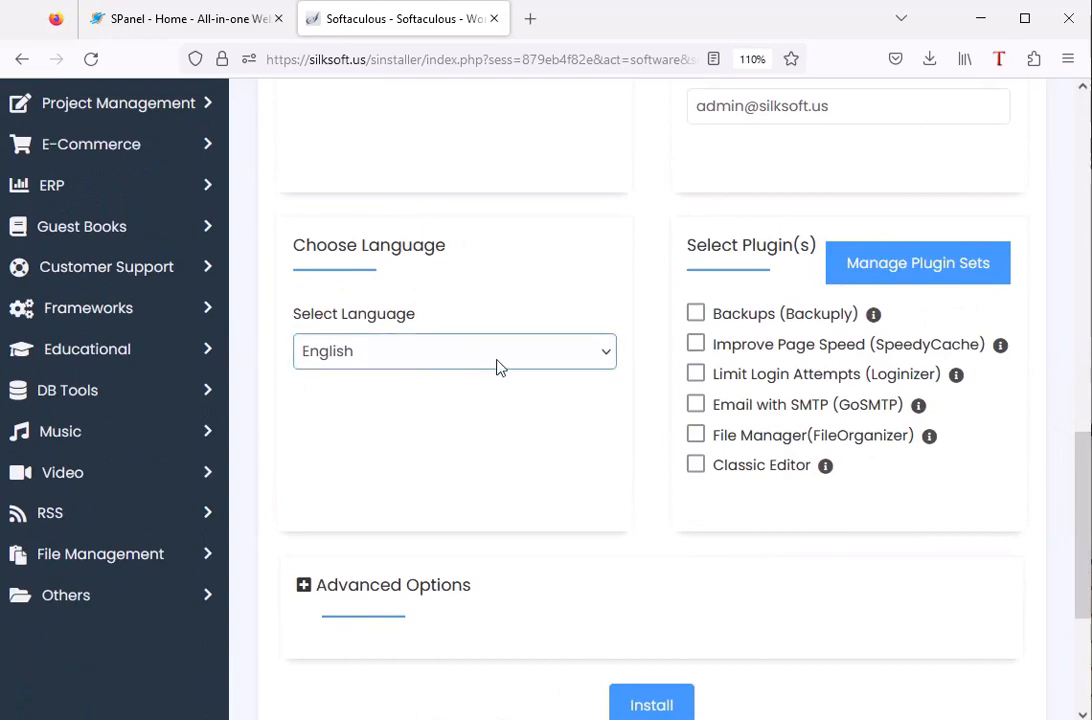
pyautogui.scroll(1, 822, 330)
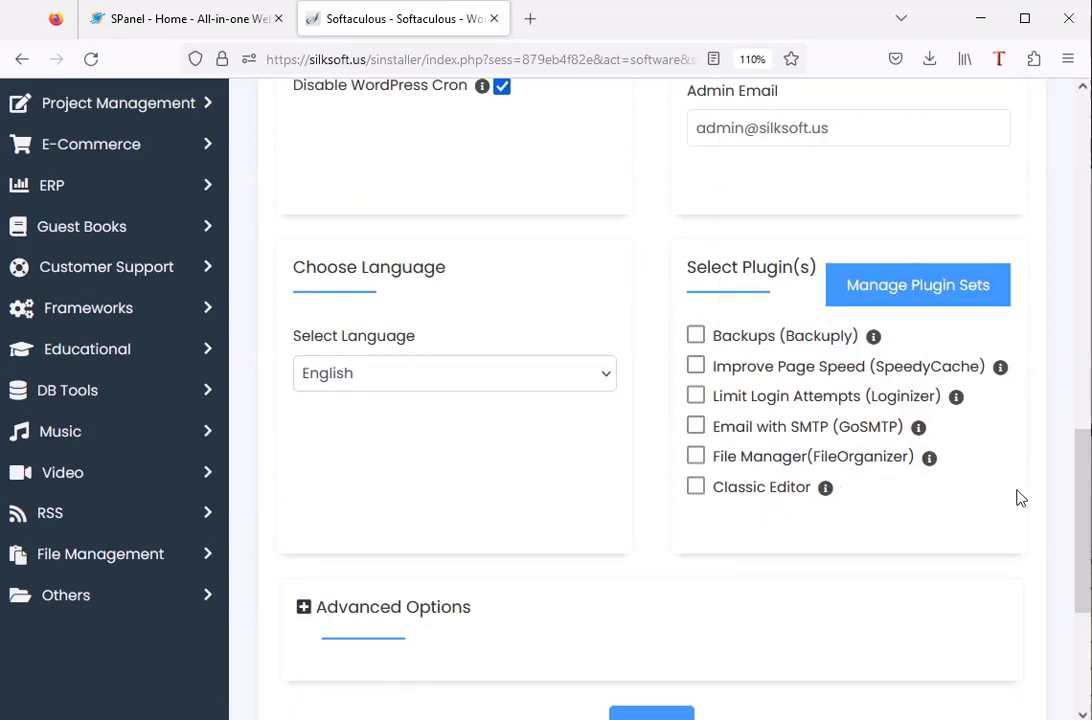
pyautogui.scroll(-1, 1084, 493)
pyautogui.scroll(-3, 1085, 497)
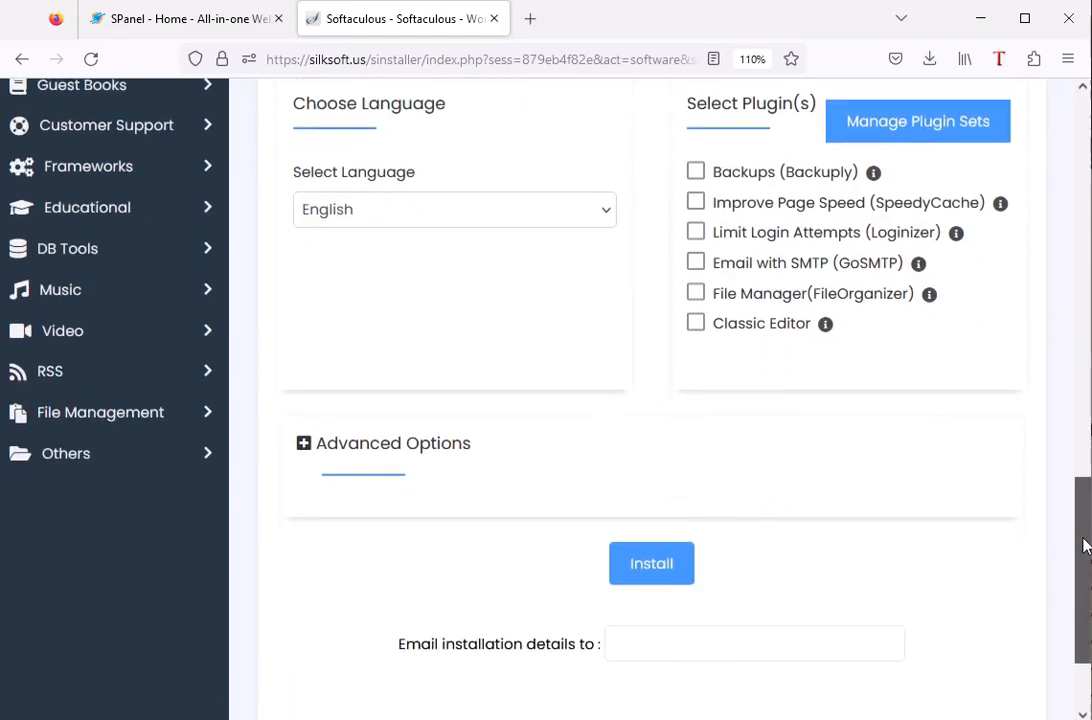
pyautogui.click(670, 517)
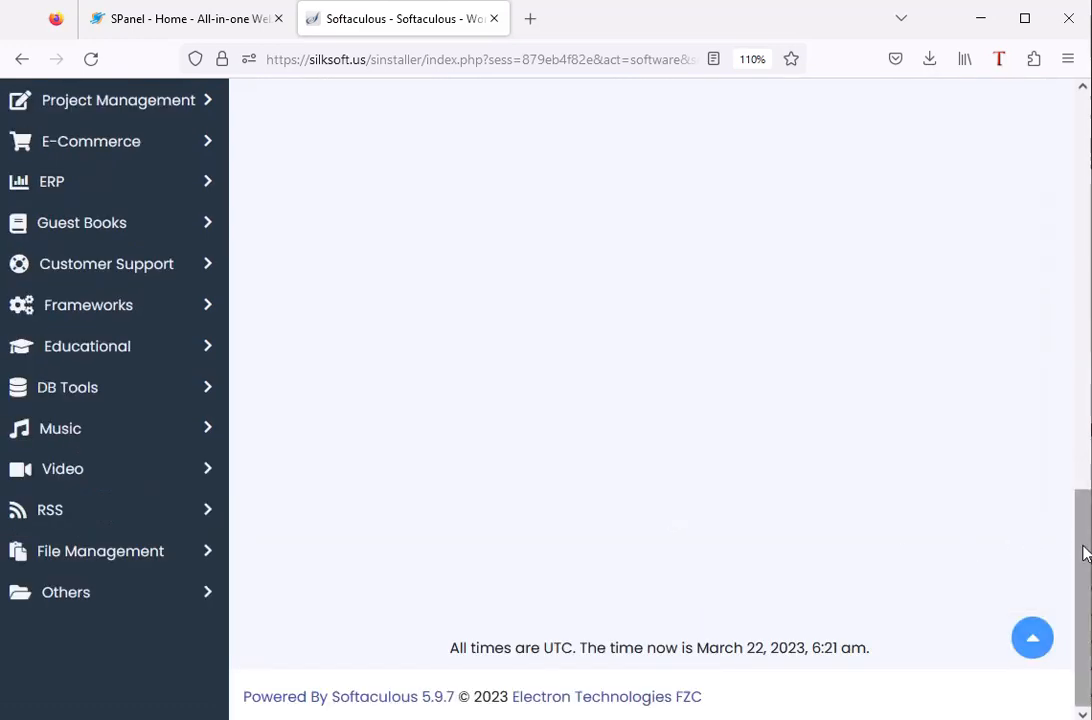
pyautogui.moveTo(1085, 549); pyautogui.dragTo(1083, 133)
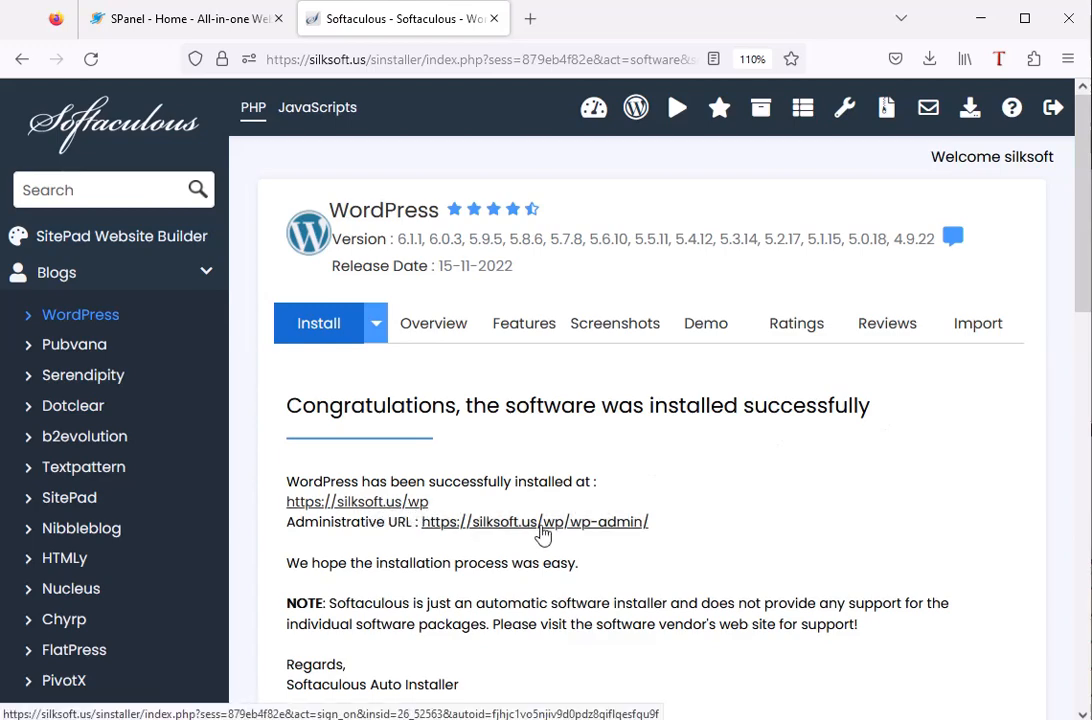
pyautogui.rightClick(366, 508)
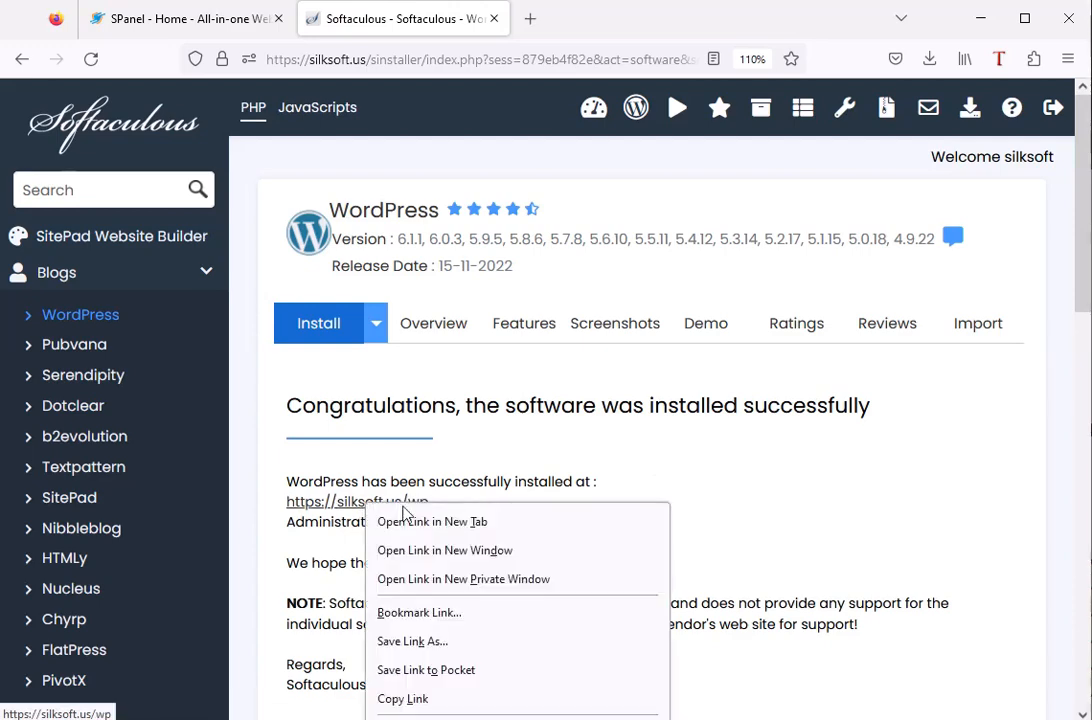
pyautogui.click(410, 523)
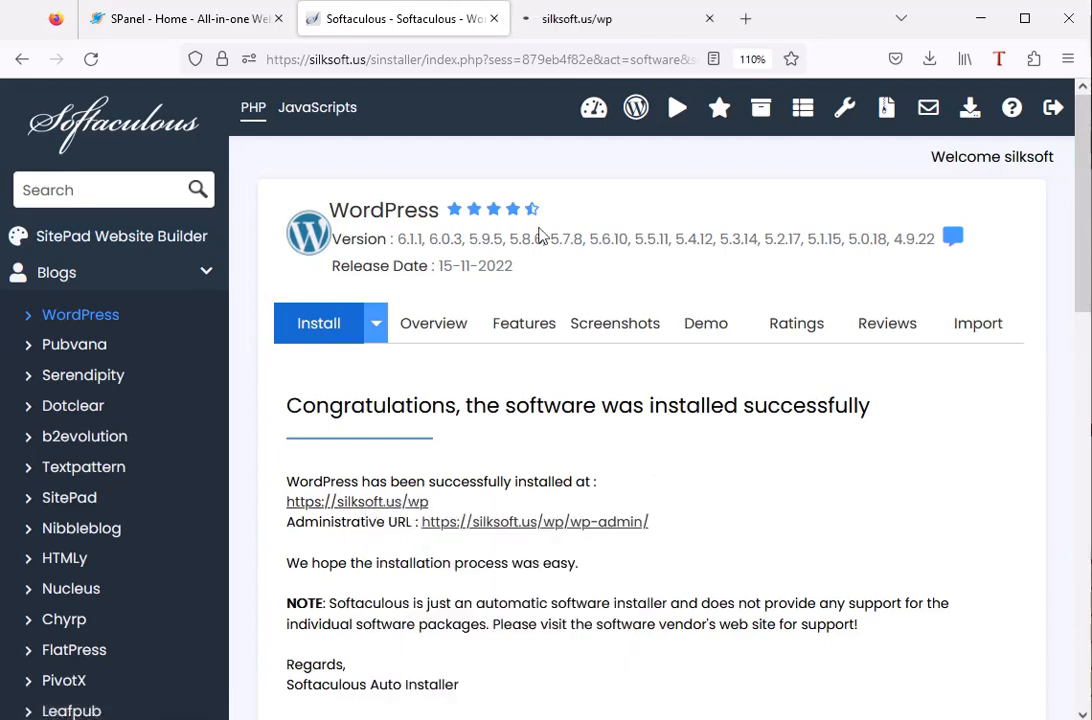
pyautogui.click(578, 30)
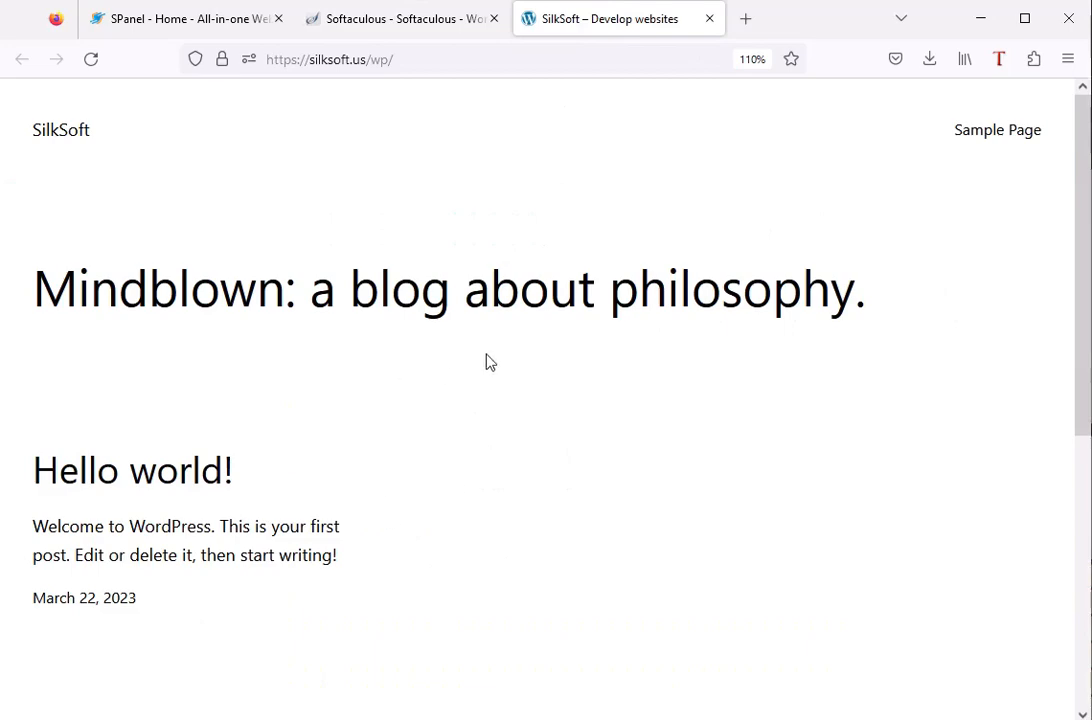
# Return to the Softaculous installation summary and open the administrative URL in a new browser tab.
pyautogui.click(398, 16)
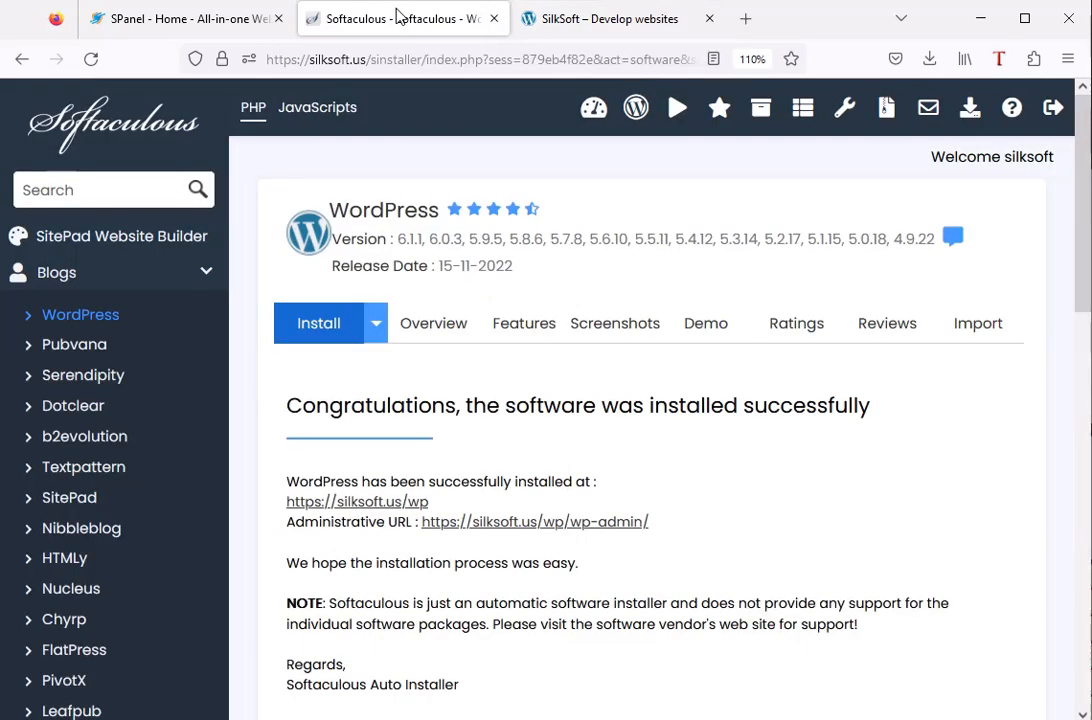
pyautogui.rightClick(548, 533)
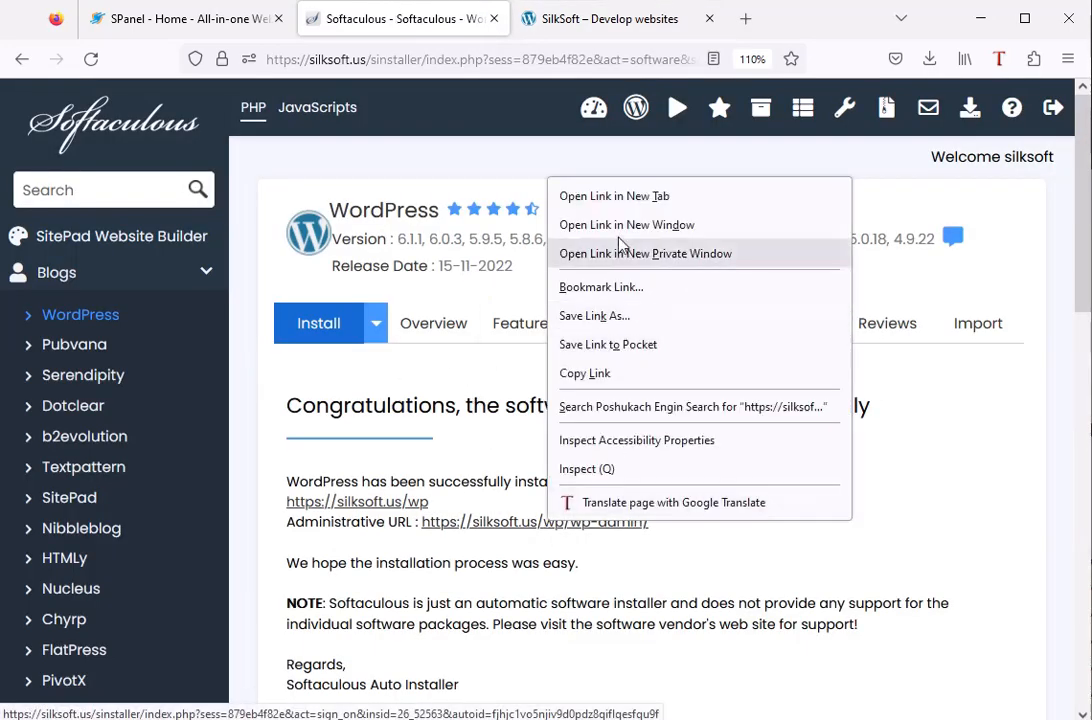
pyautogui.click(620, 193)
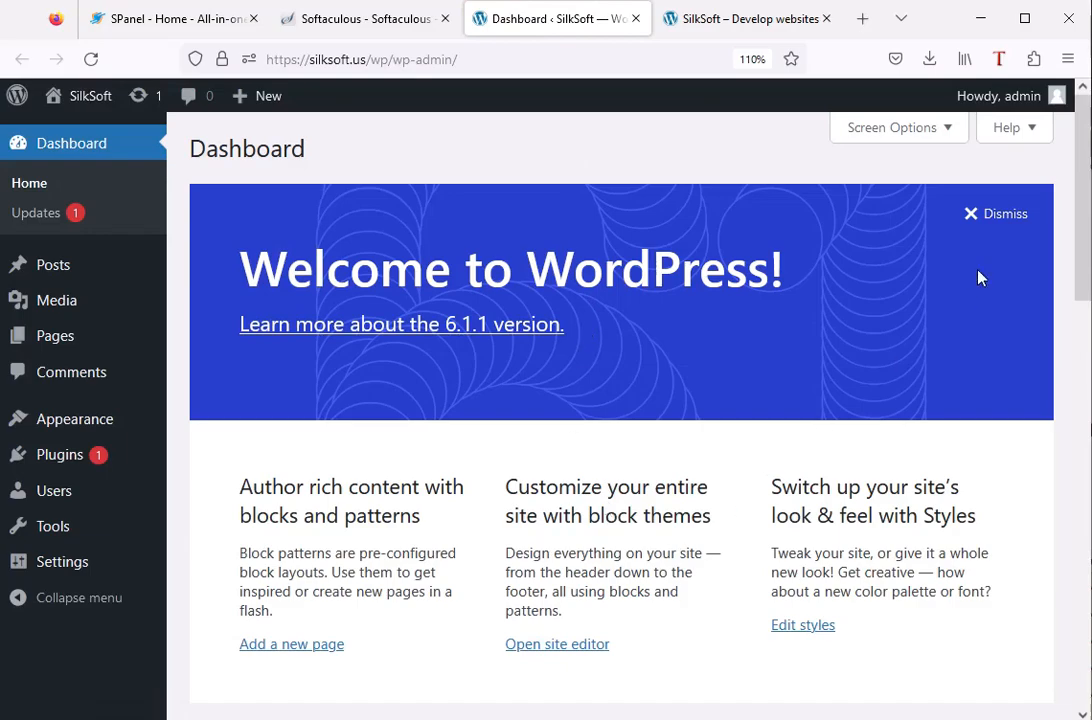
# Open the site's installed plugins list and go to the page for adding new plugins.
pyautogui.moveTo(1087, 214)
pyautogui.mouseDown()
pyautogui.moveTo(1087, 540)
pyautogui.moveTo(1064, 219)
pyautogui.mouseUp()
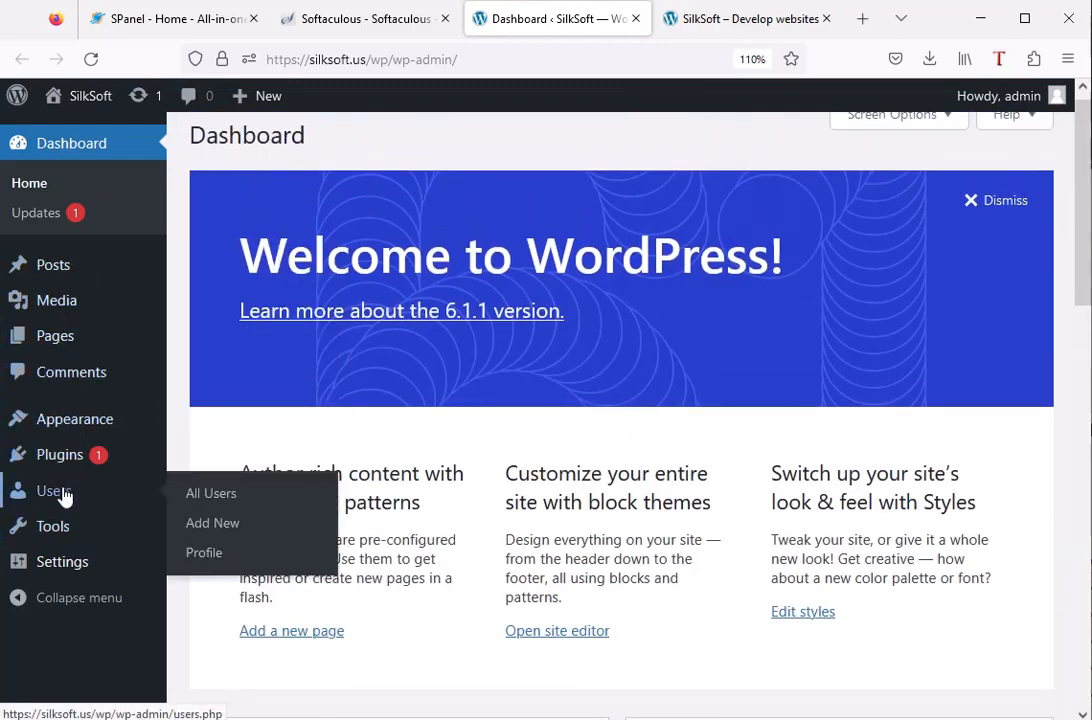
pyautogui.moveTo(60, 463)
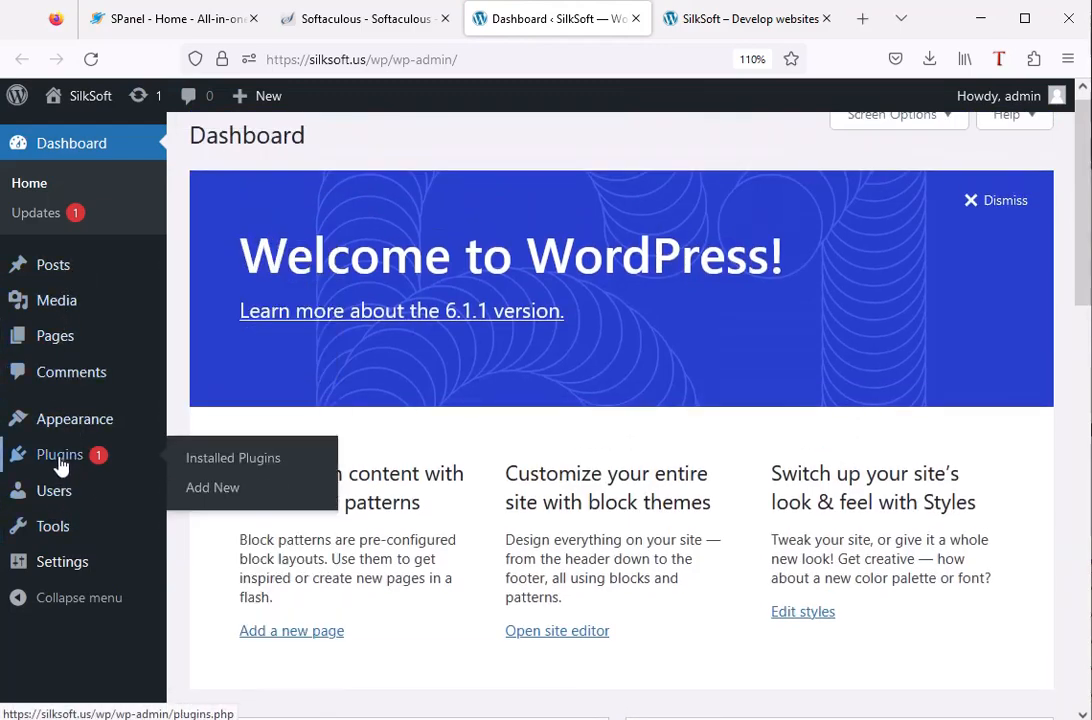
pyautogui.click(216, 468)
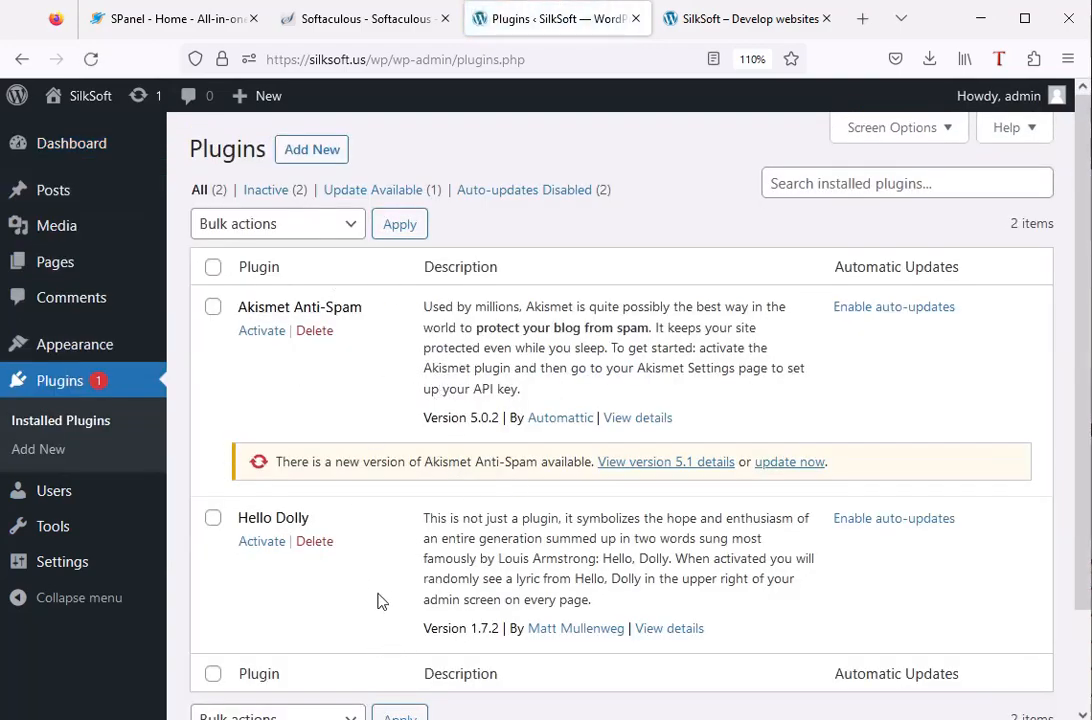
pyautogui.click(311, 151)
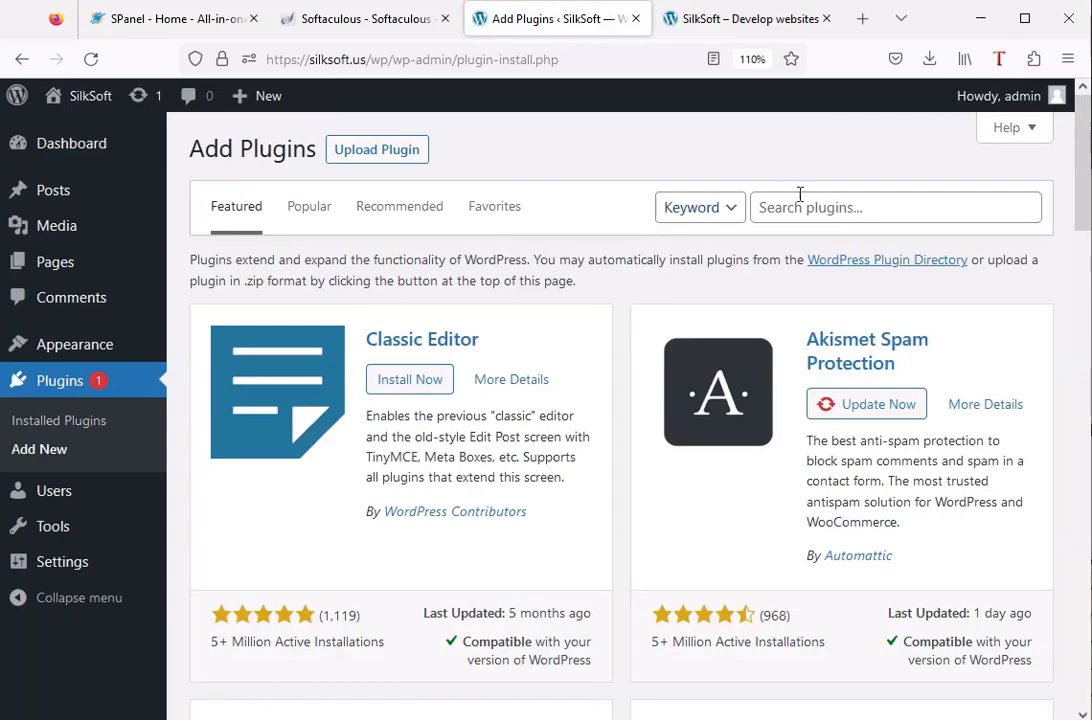
# Search the plugin directory for woocommerce, then install and activate the WooCommerce plugin by Automattic.
pyautogui.moveTo(1086, 230); pyautogui.dragTo(1088, 193)
pyautogui.click(856, 210)
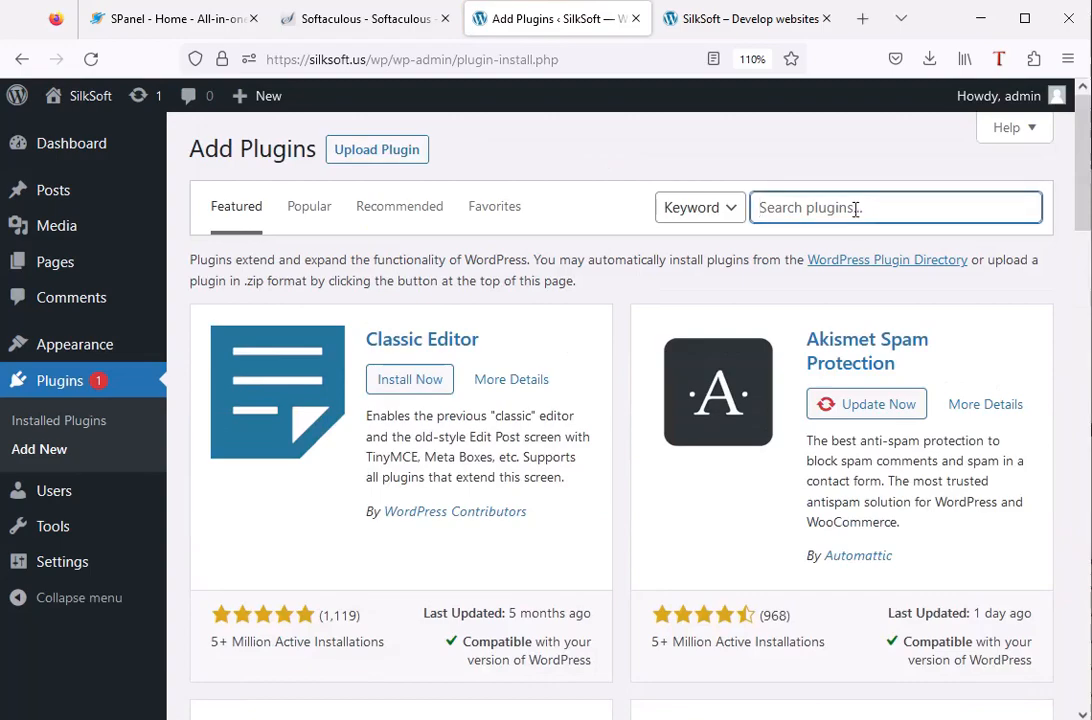
pyautogui.write('woocommerce')
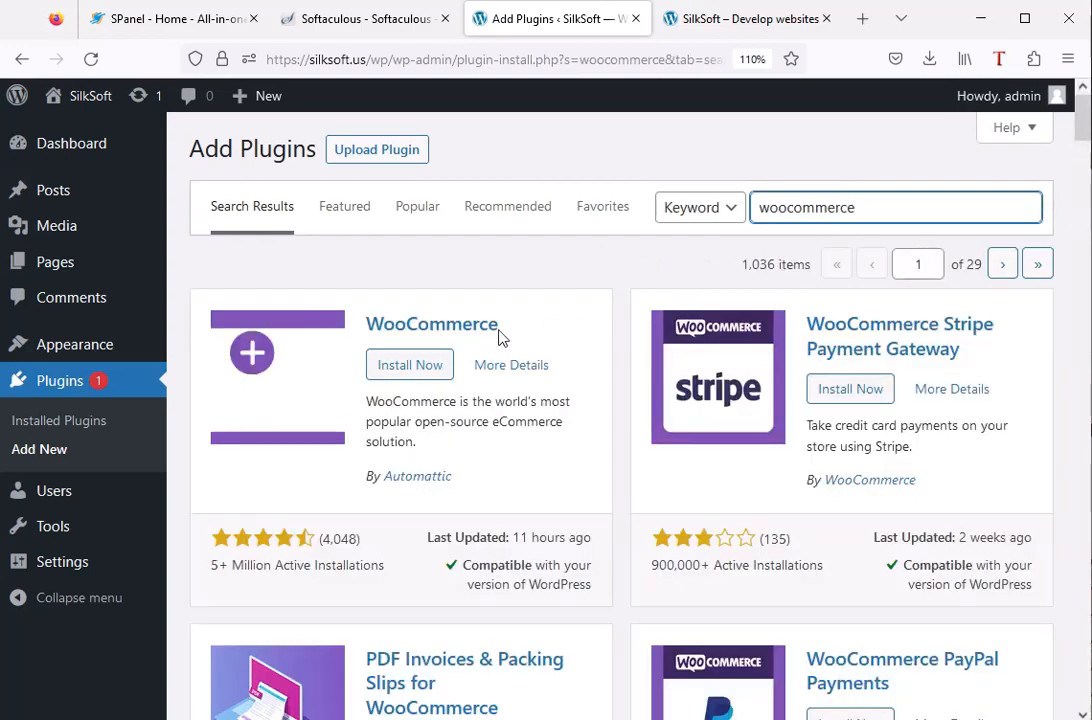
pyautogui.click(421, 375)
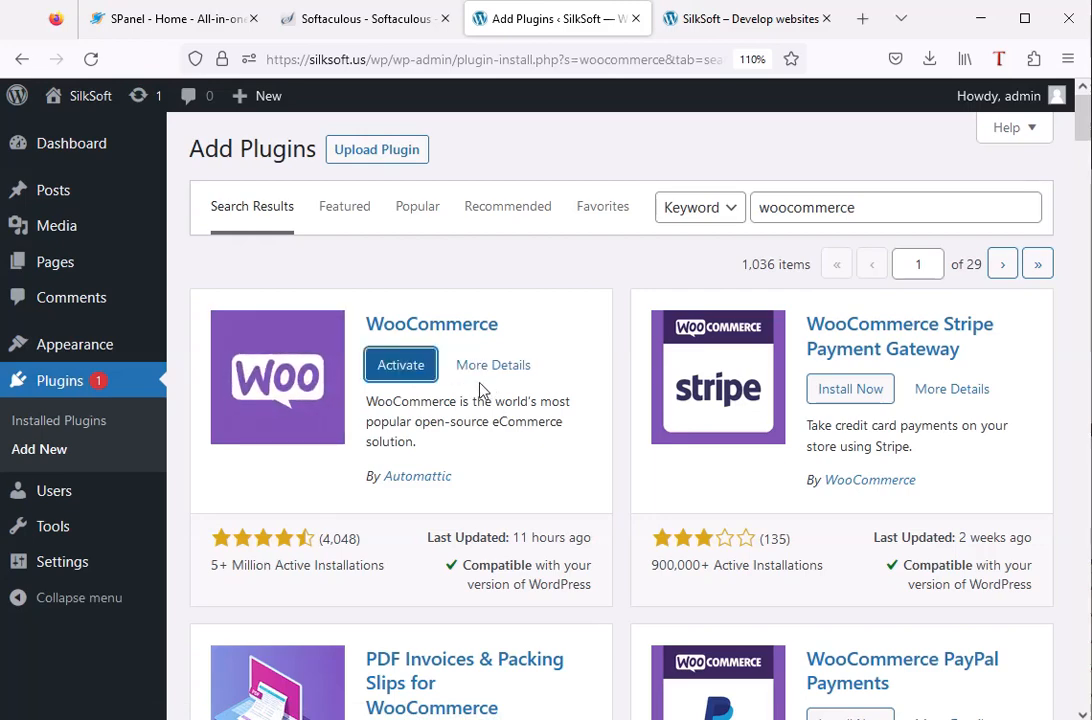
pyautogui.click(400, 365)
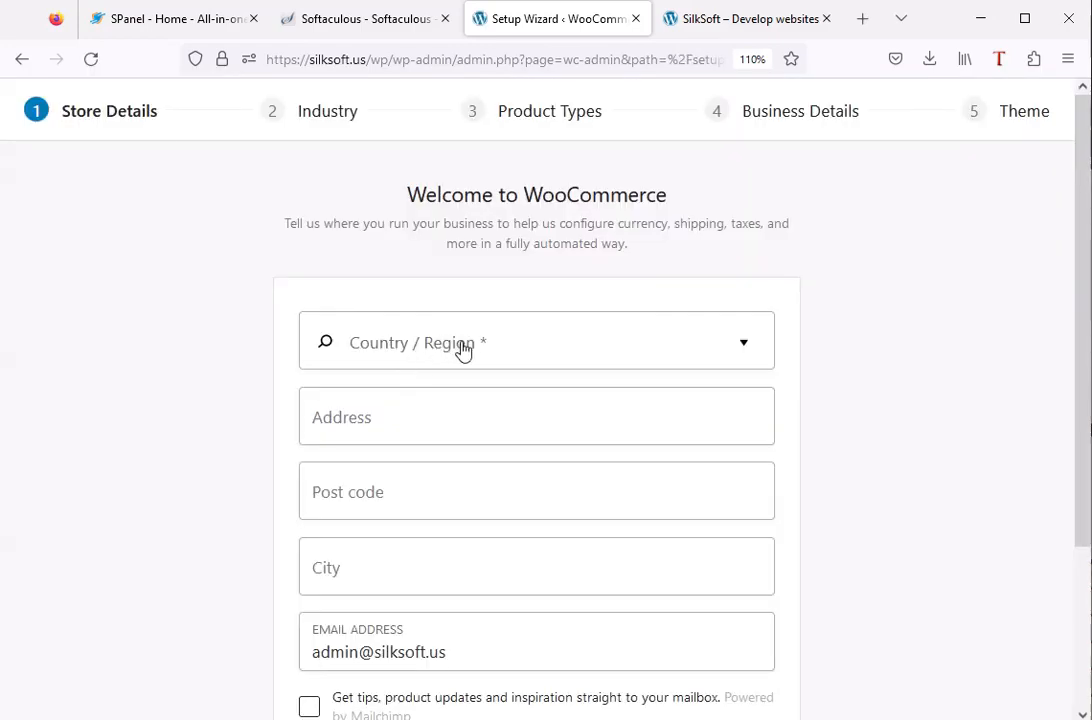
# Set the store's country and region to Pakistan — Punjab in the WooCommerce setup wizard.
pyautogui.click(462, 345)
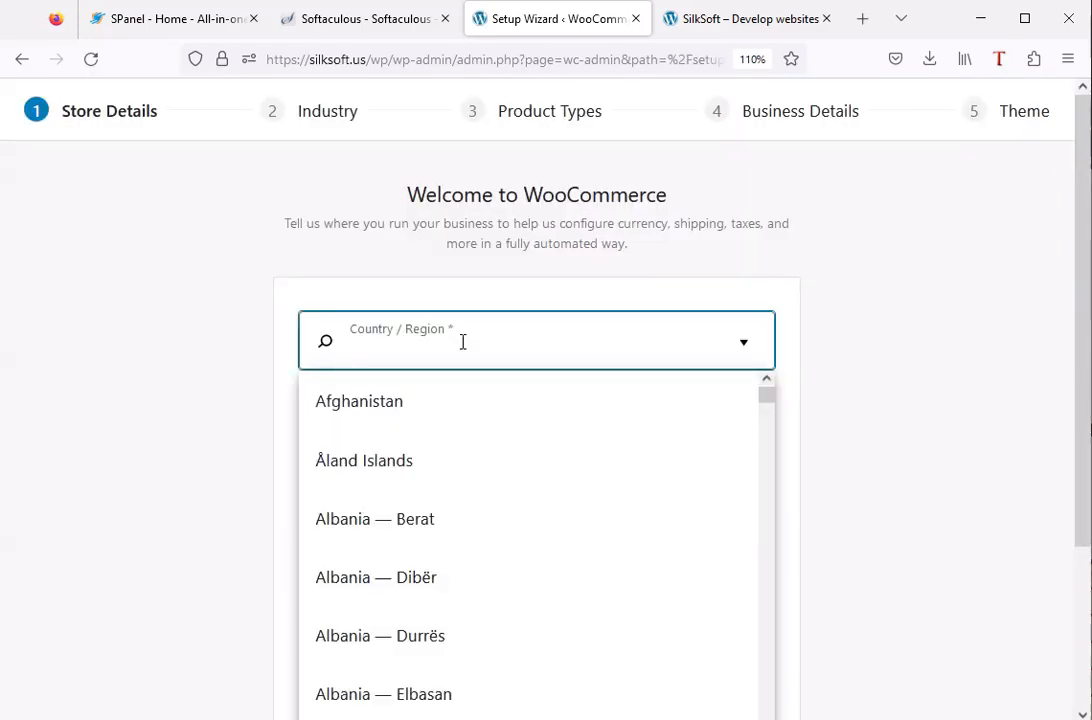
pyautogui.write('pakis')
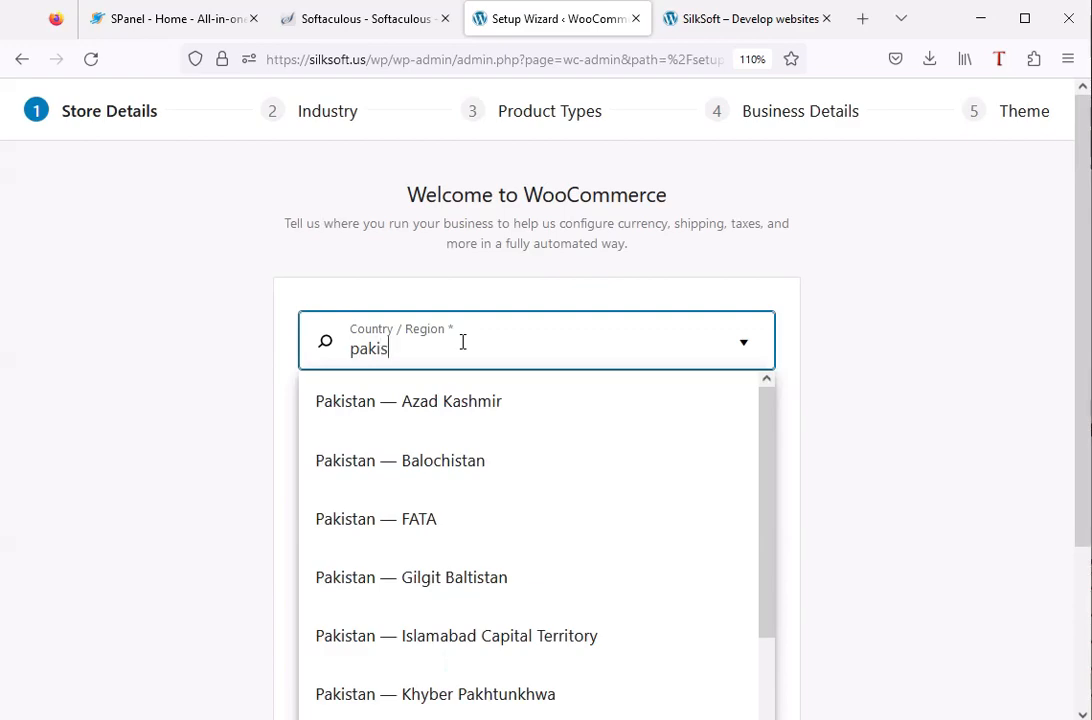
pyautogui.click(770, 515)
pyautogui.moveTo(770, 515); pyautogui.dragTo(768, 594)
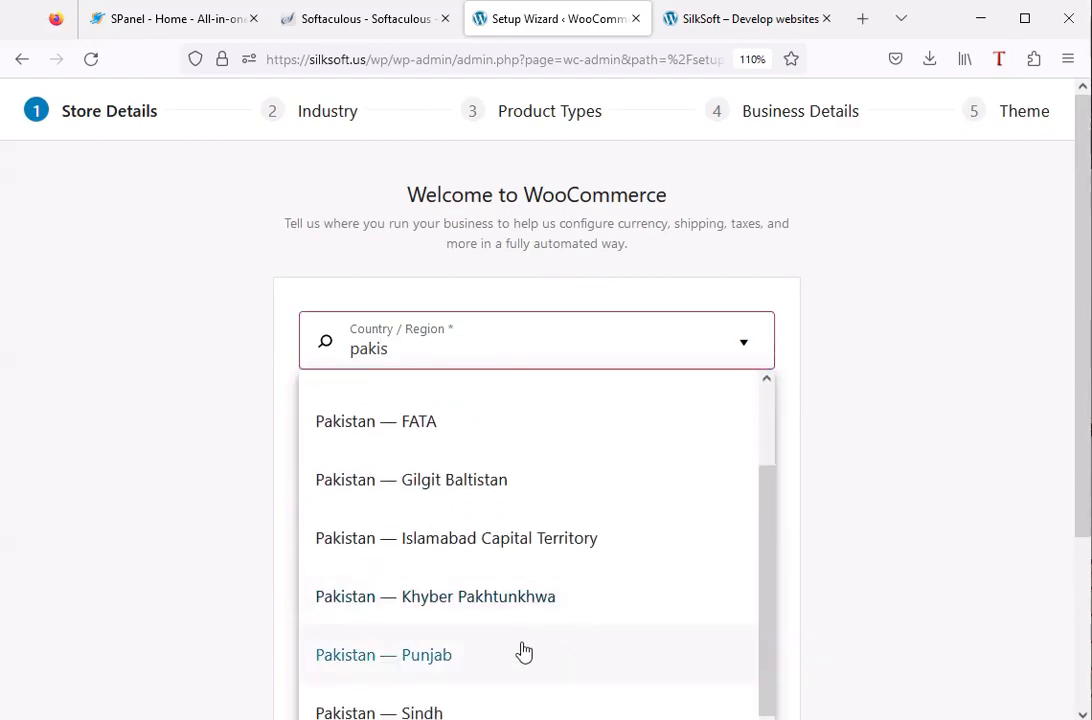
pyautogui.click(523, 645)
# Enter the store's address and post code in the Store Details form.
pyautogui.click(416, 419)
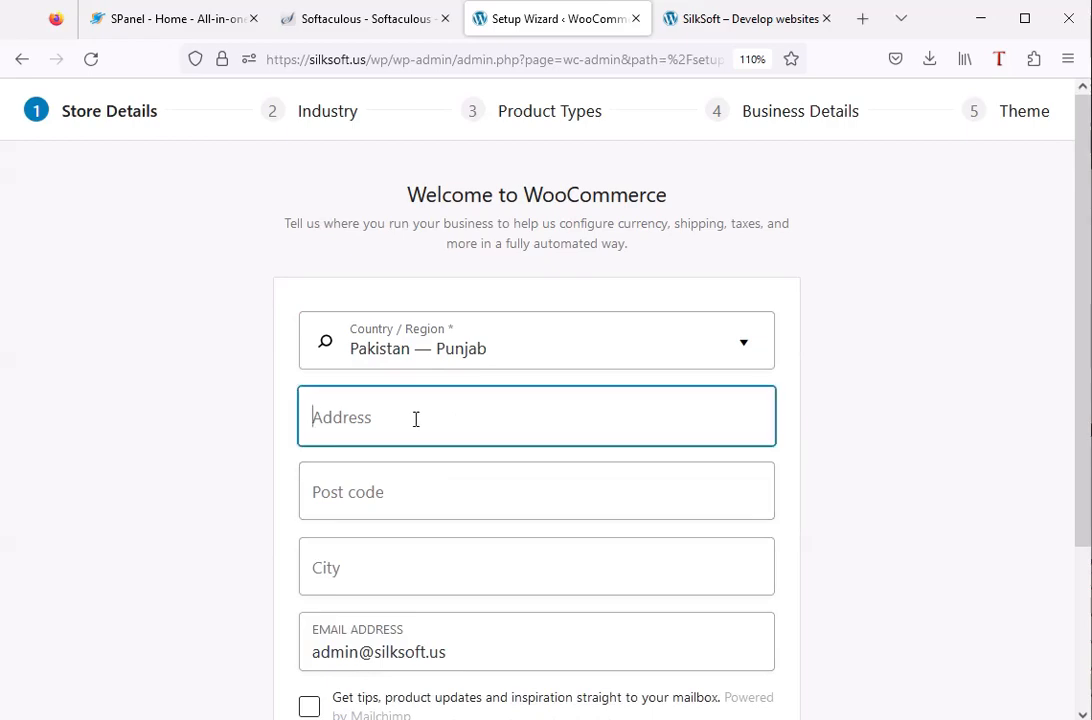
pyautogui.write('Model Town')
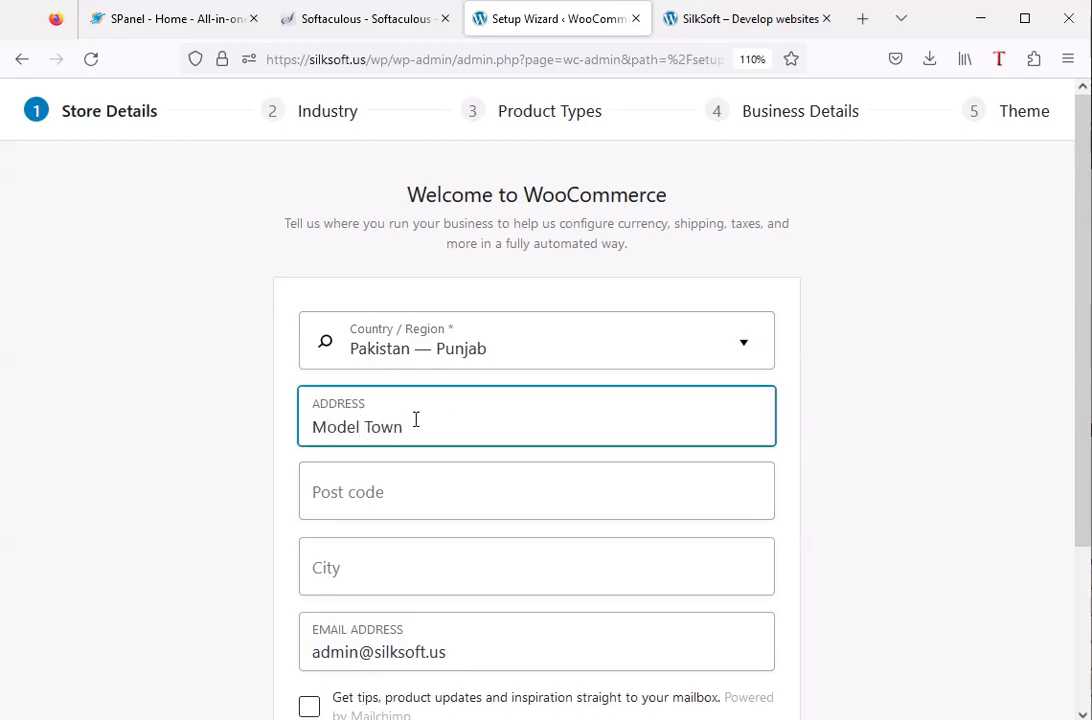
pyautogui.press('Tab')
pyautogui.write('54000')
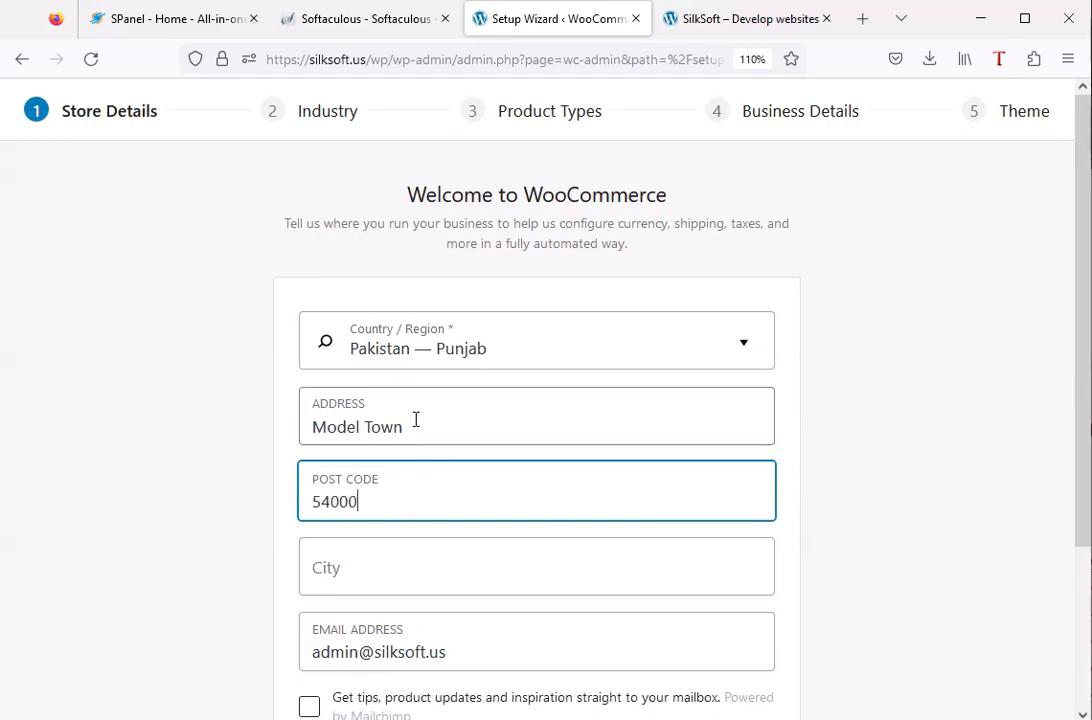
# Enter the store's city, submit the Store Details form and decline usage tracking.
pyautogui.press('Tab')
pyautogui.write('Lah')
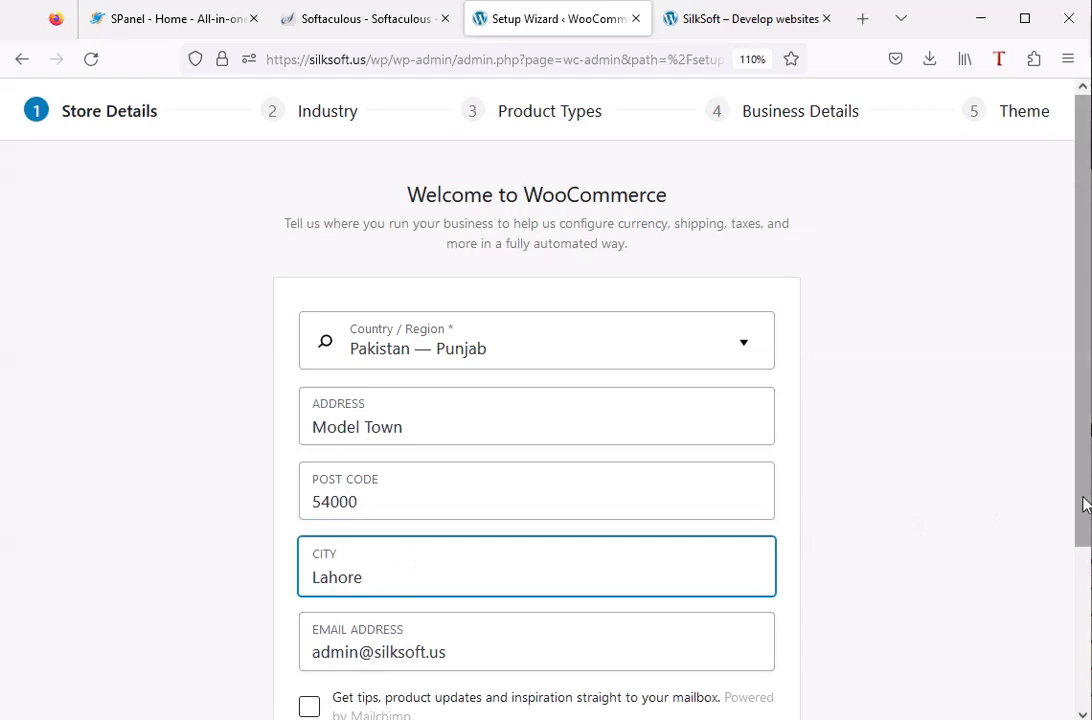
pyautogui.moveTo(1085, 505); pyautogui.dragTo(1080, 629)
pyautogui.click(534, 622)
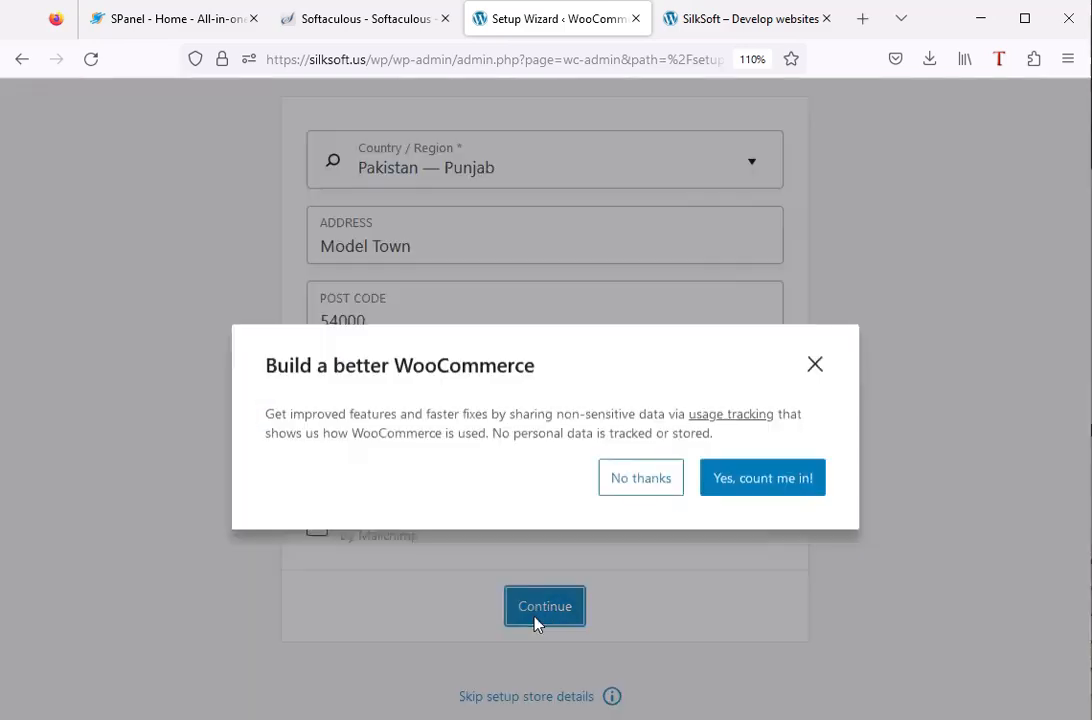
pyautogui.click(652, 460)
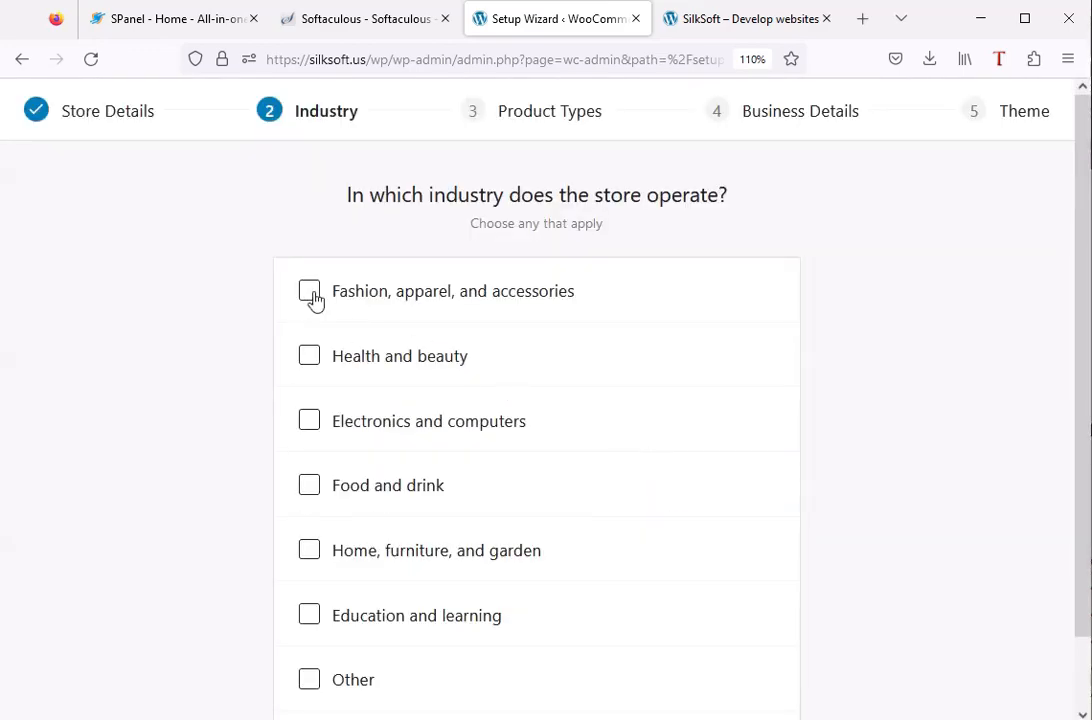
# Select Health and beauty and Food and drink as the store's industries and continue to the product types.
pyautogui.click(312, 360)
pyautogui.click(310, 487)
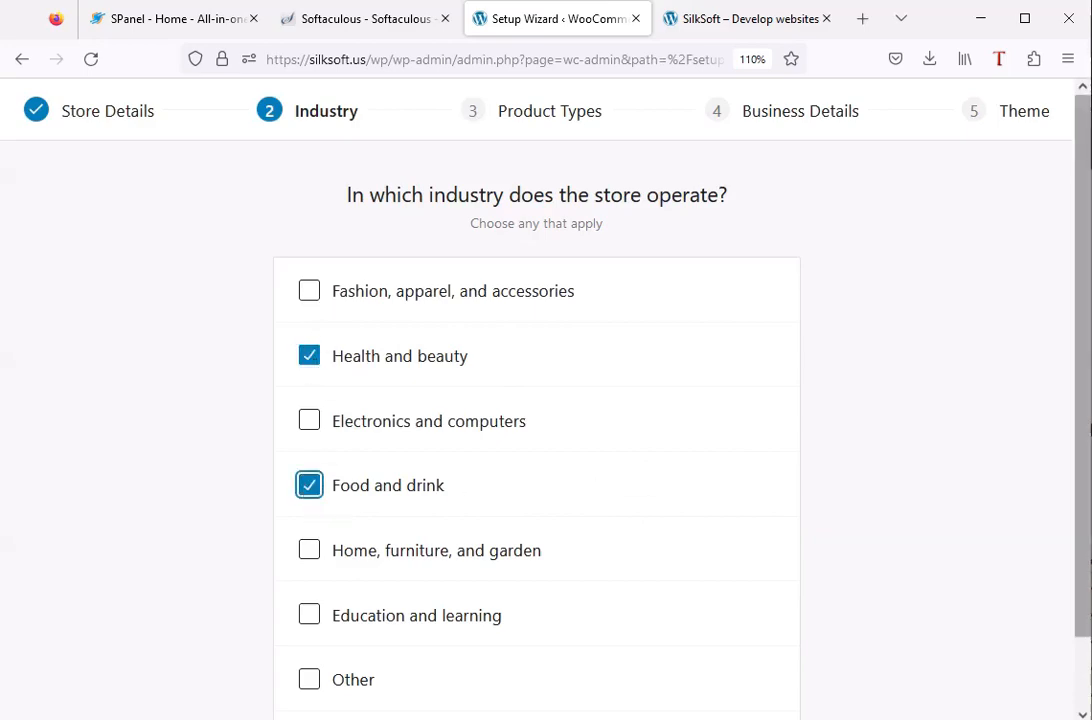
pyautogui.moveTo(1081, 405); pyautogui.dragTo(1085, 545)
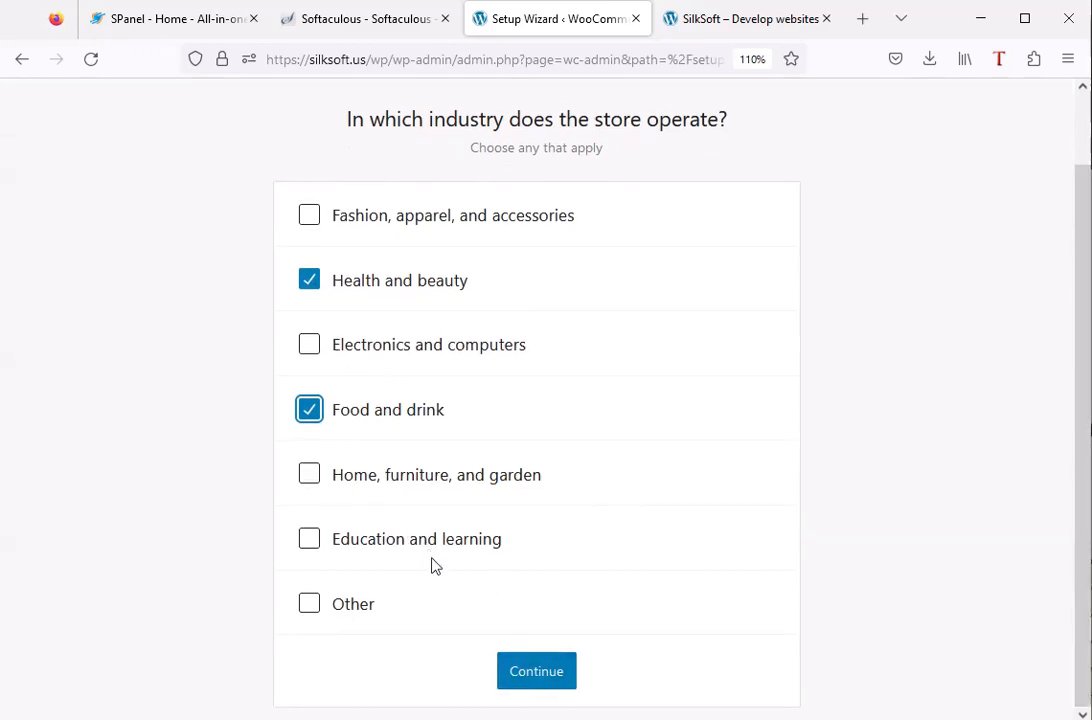
pyautogui.click(548, 672)
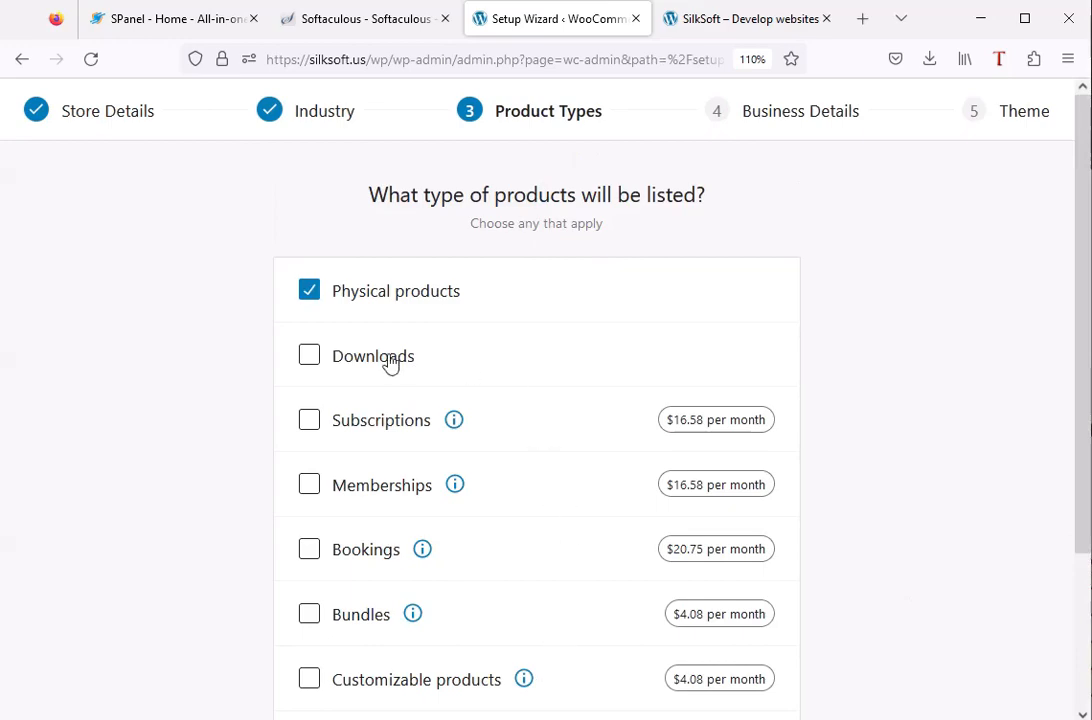
# Keep only Physical products selected as the product type, leaving Bundles unselected, and continue to the business details.
pyautogui.click(311, 618)
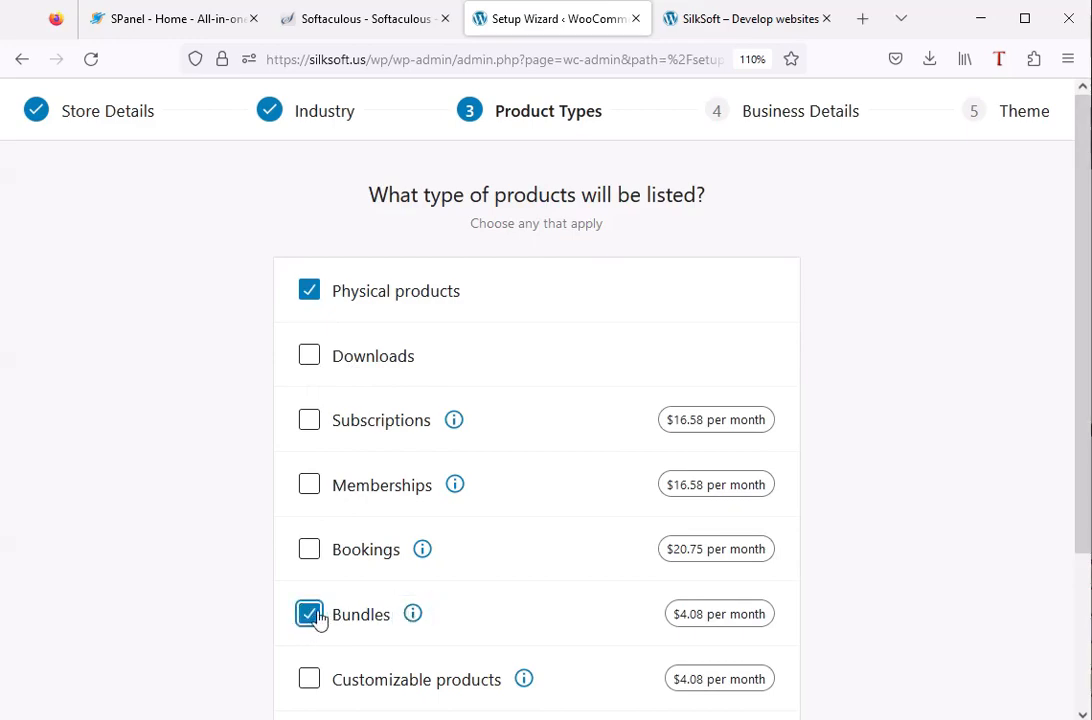
pyautogui.click(310, 614)
pyautogui.moveTo(1084, 439); pyautogui.dragTo(1078, 553)
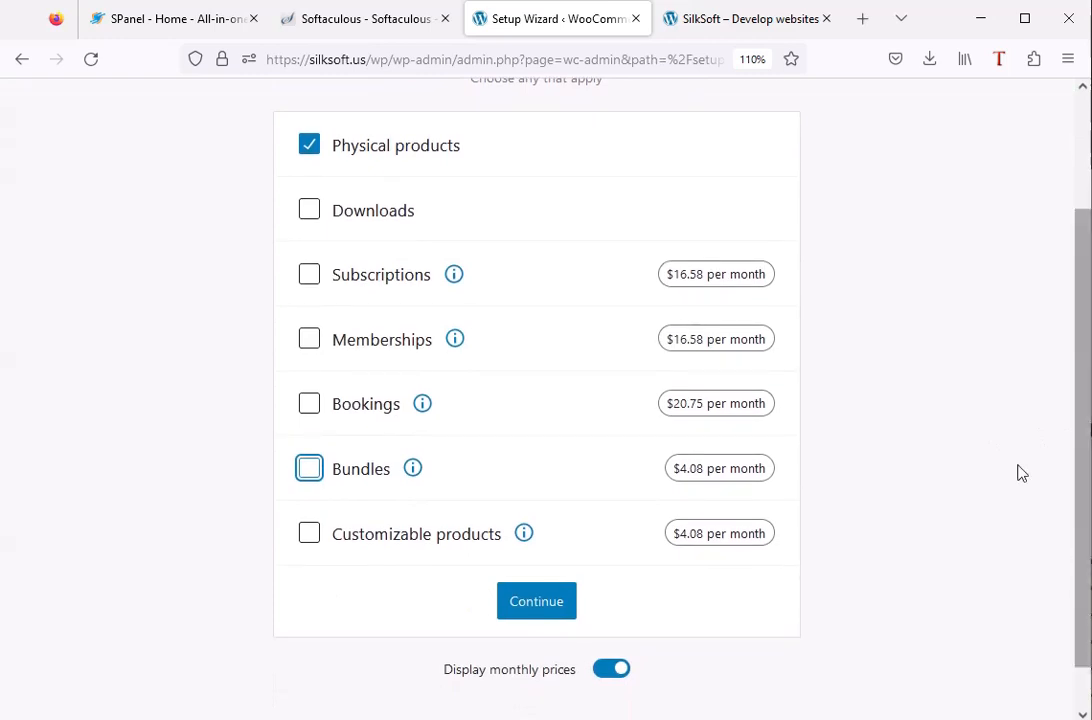
pyautogui.click(534, 605)
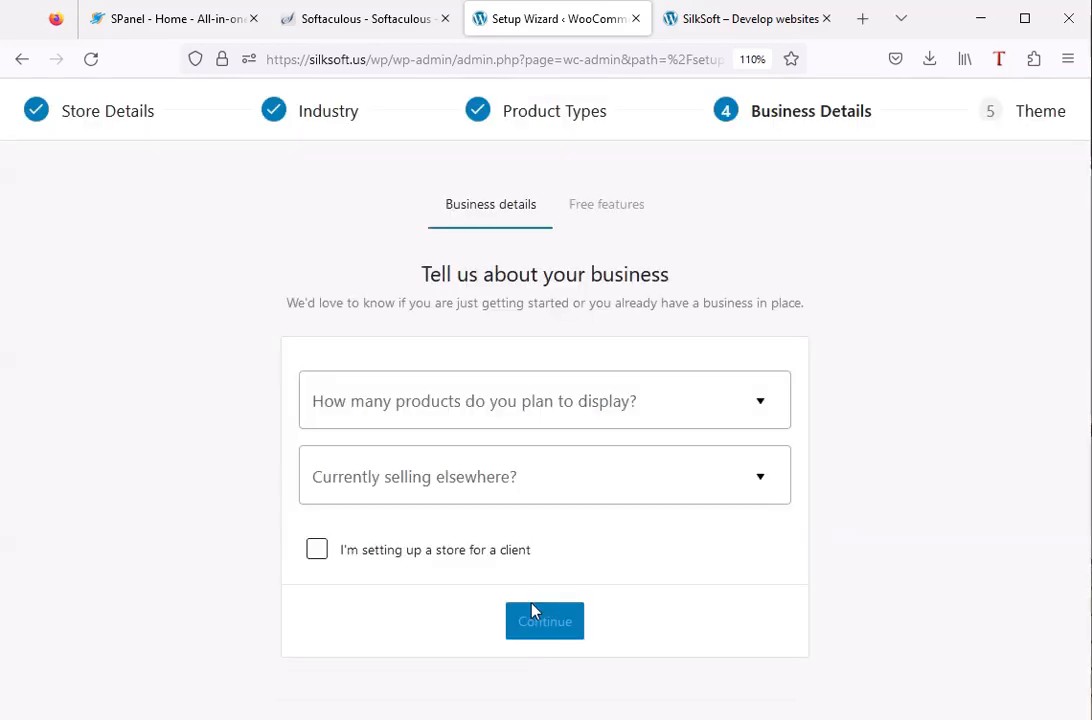
# Set the planned products to 1 - 10 and currently selling elsewhere to No, and continue without the recommended business features.
pyautogui.click(546, 415)
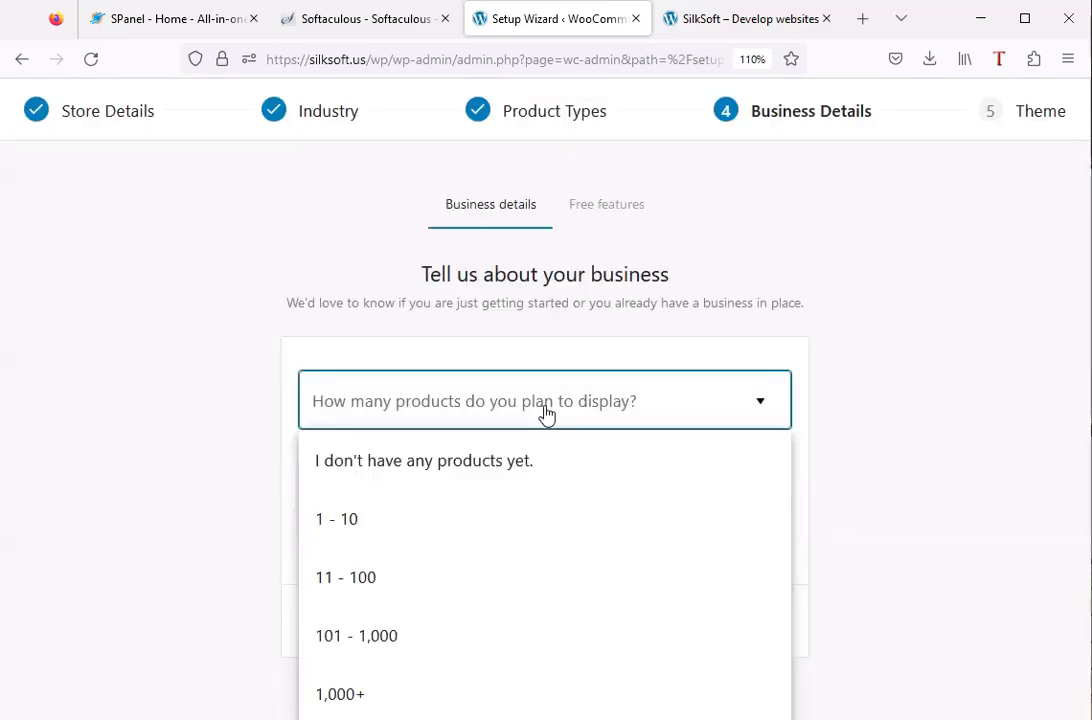
pyautogui.click(376, 530)
pyautogui.click(441, 480)
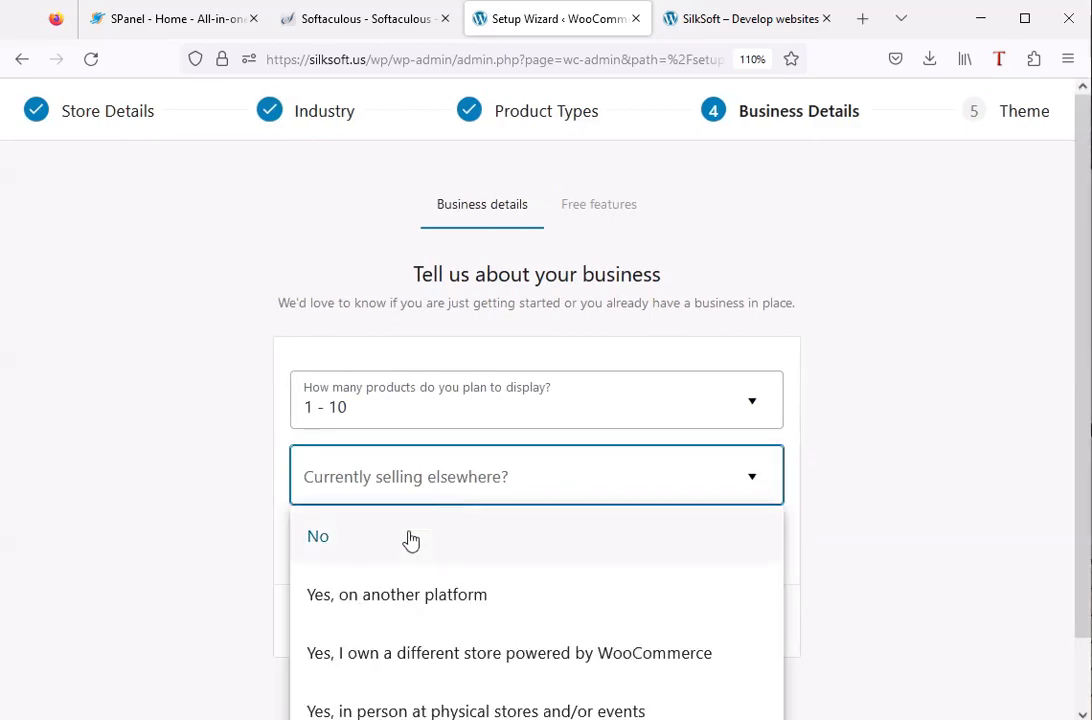
pyautogui.click(362, 550)
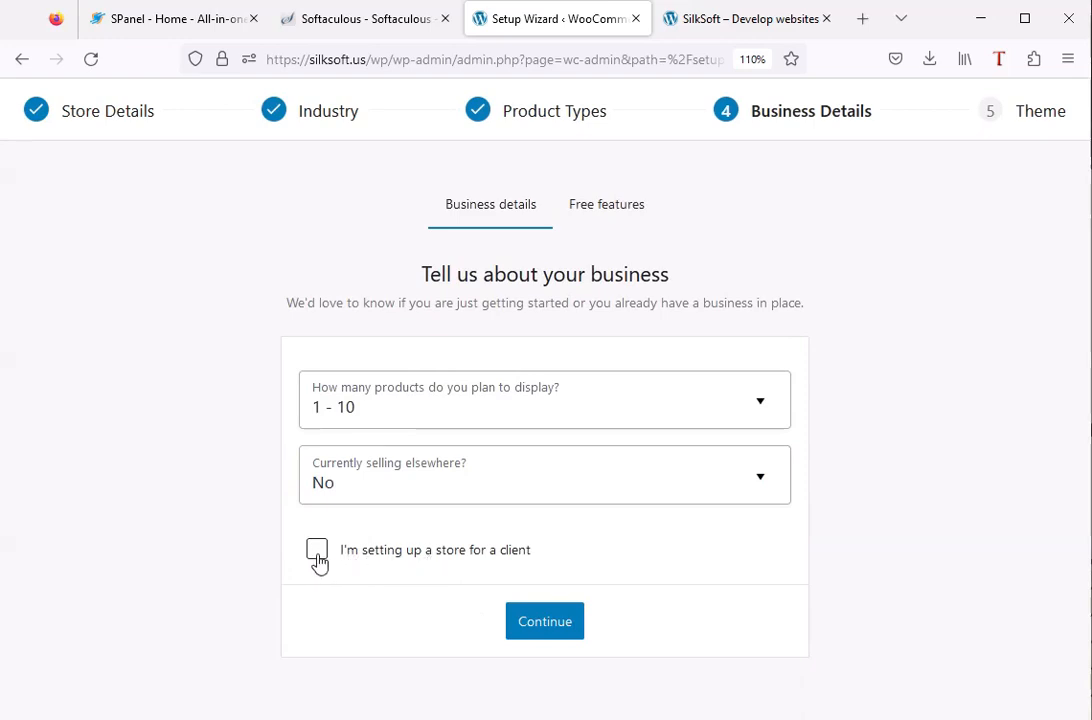
pyautogui.click(545, 621)
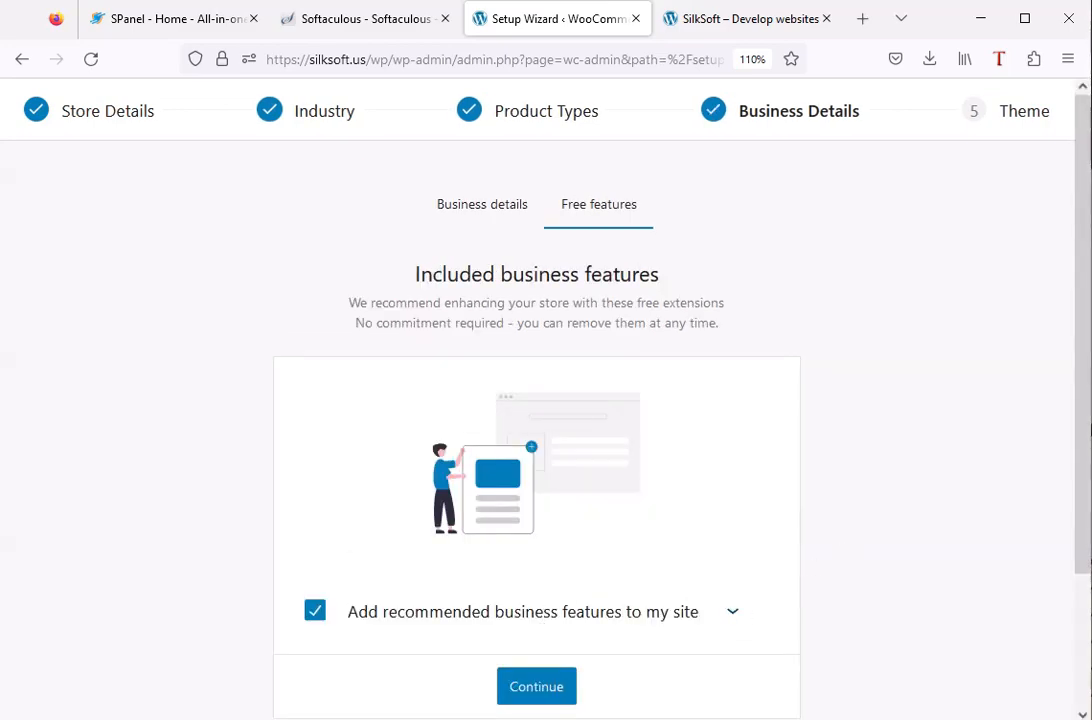
pyautogui.moveTo(1086, 472); pyautogui.dragTo(1068, 573)
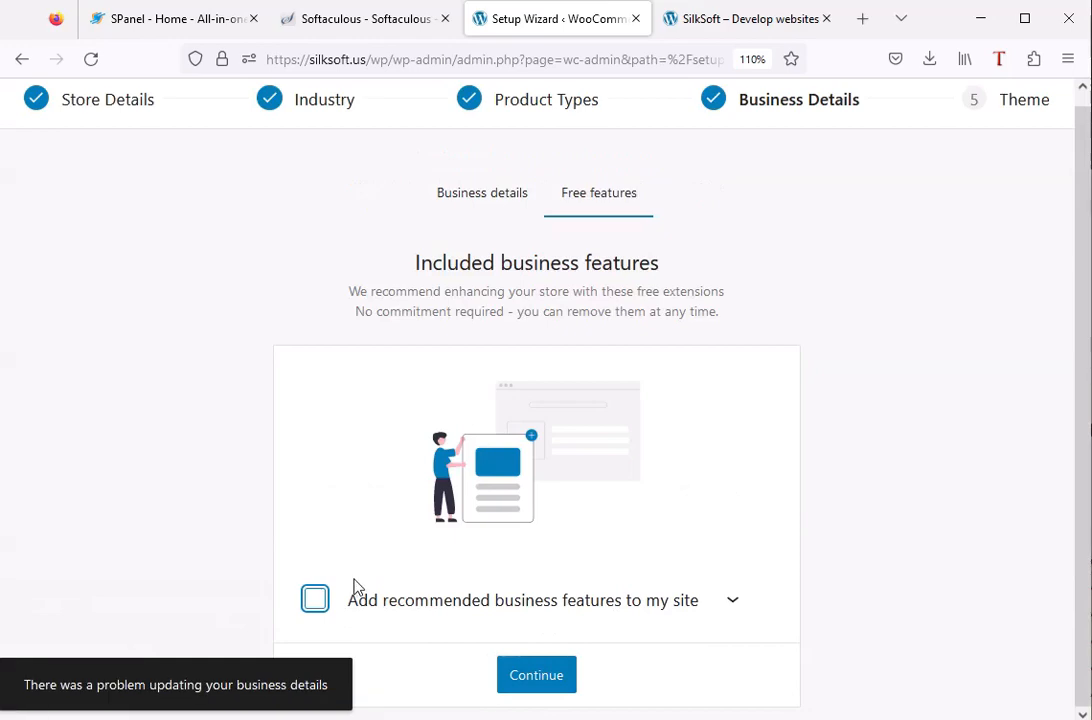
pyautogui.click(538, 678)
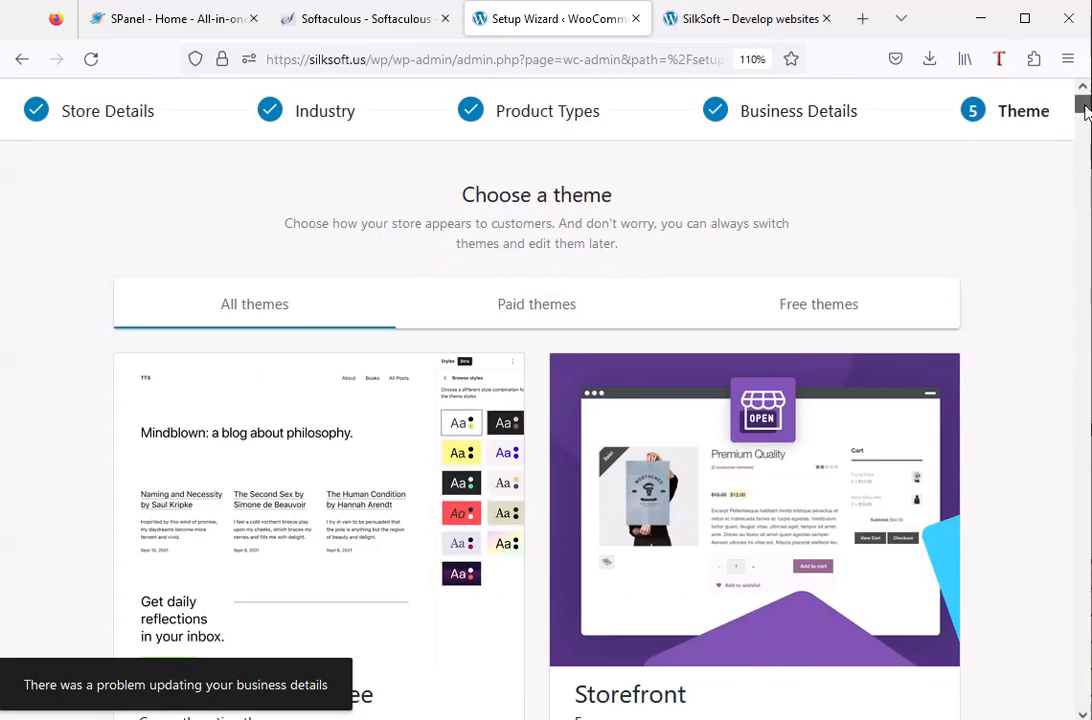
# Choose Storefront from the free themes and continue with it as the active theme to finish the setup wizard.
pyautogui.moveTo(1083, 108)
pyautogui.mouseDown()
pyautogui.moveTo(1084, 172)
pyautogui.moveTo(1082, 90)
pyautogui.mouseUp()
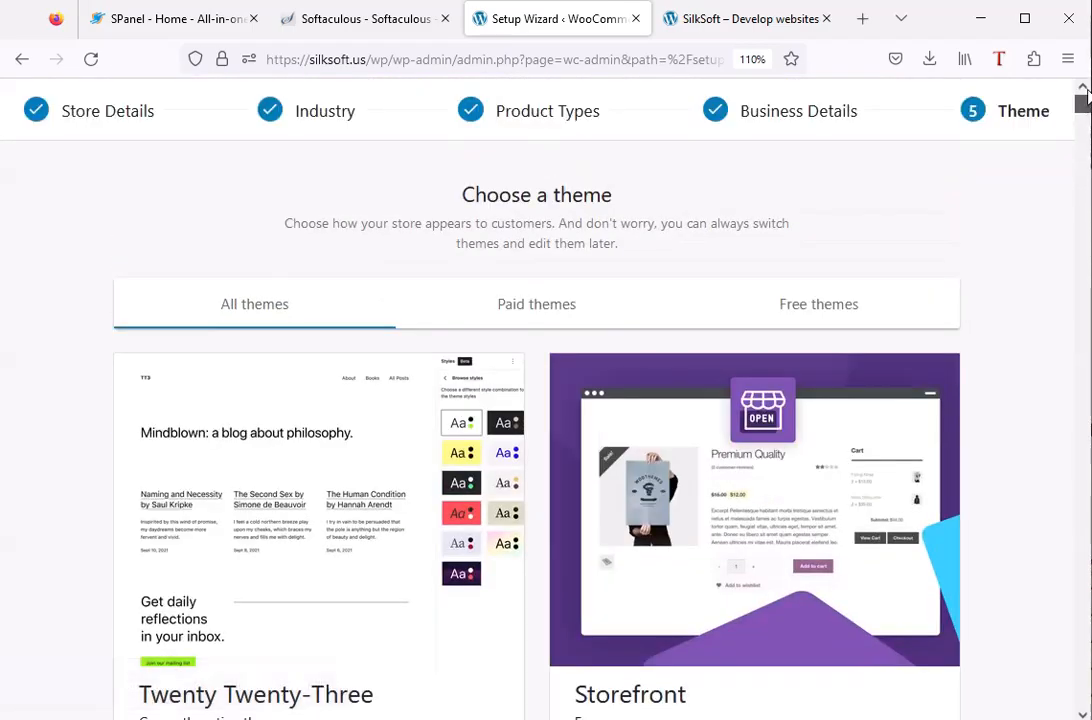
pyautogui.click(816, 314)
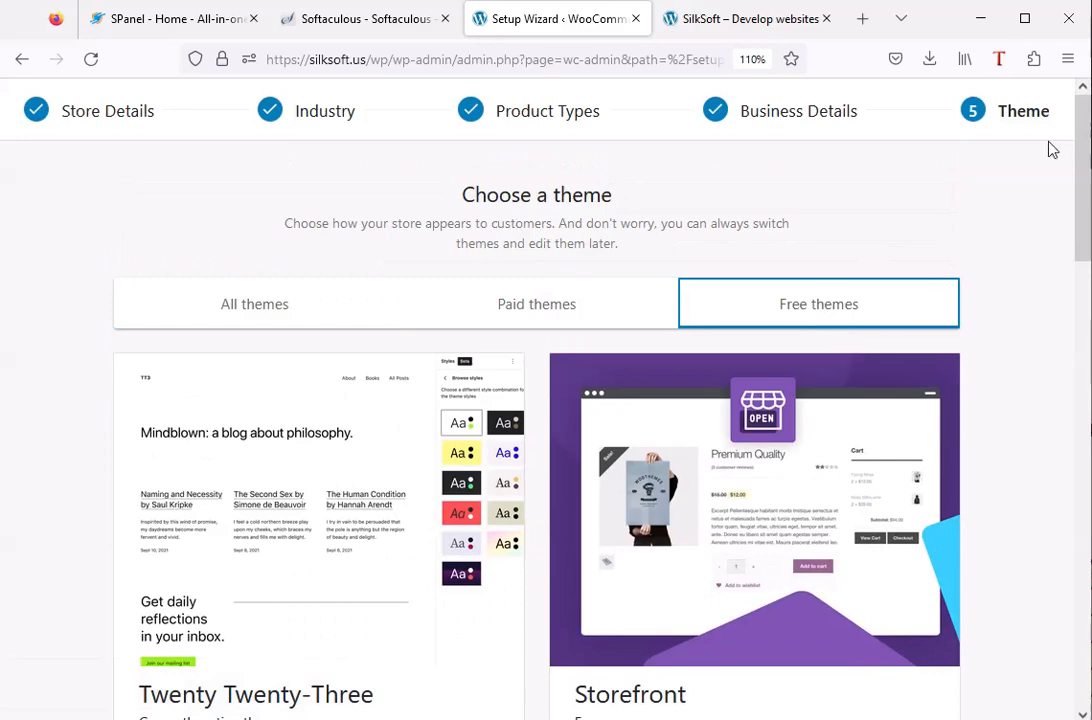
pyautogui.moveTo(1081, 161); pyautogui.dragTo(1083, 213)
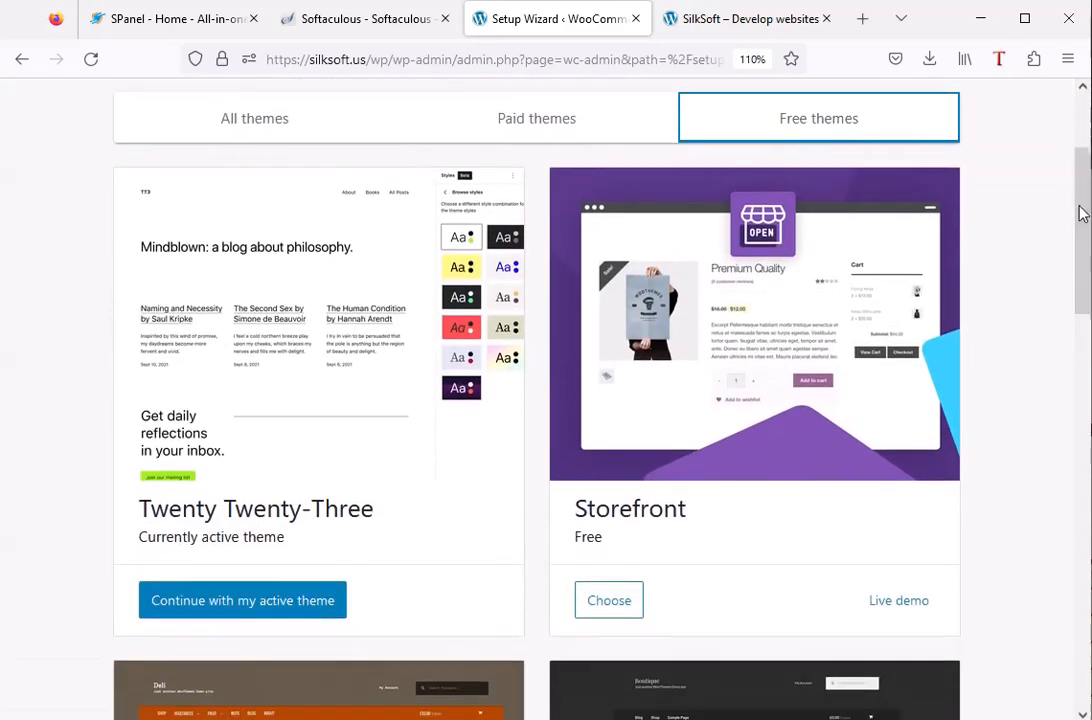
pyautogui.click(622, 607)
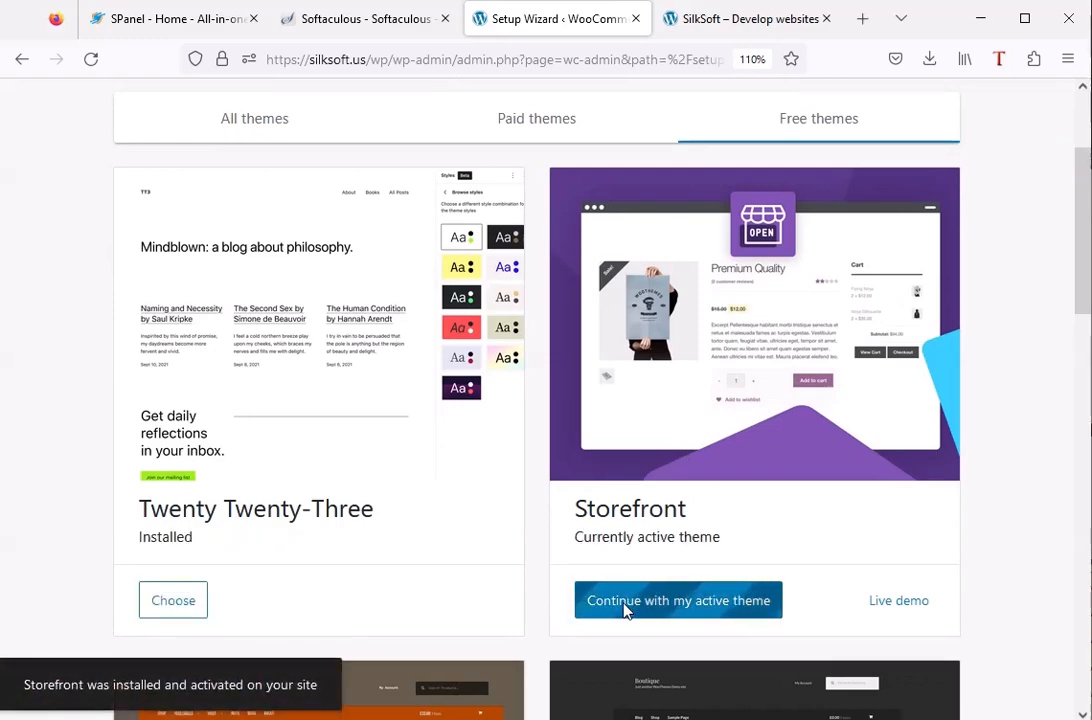
pyautogui.click(679, 609)
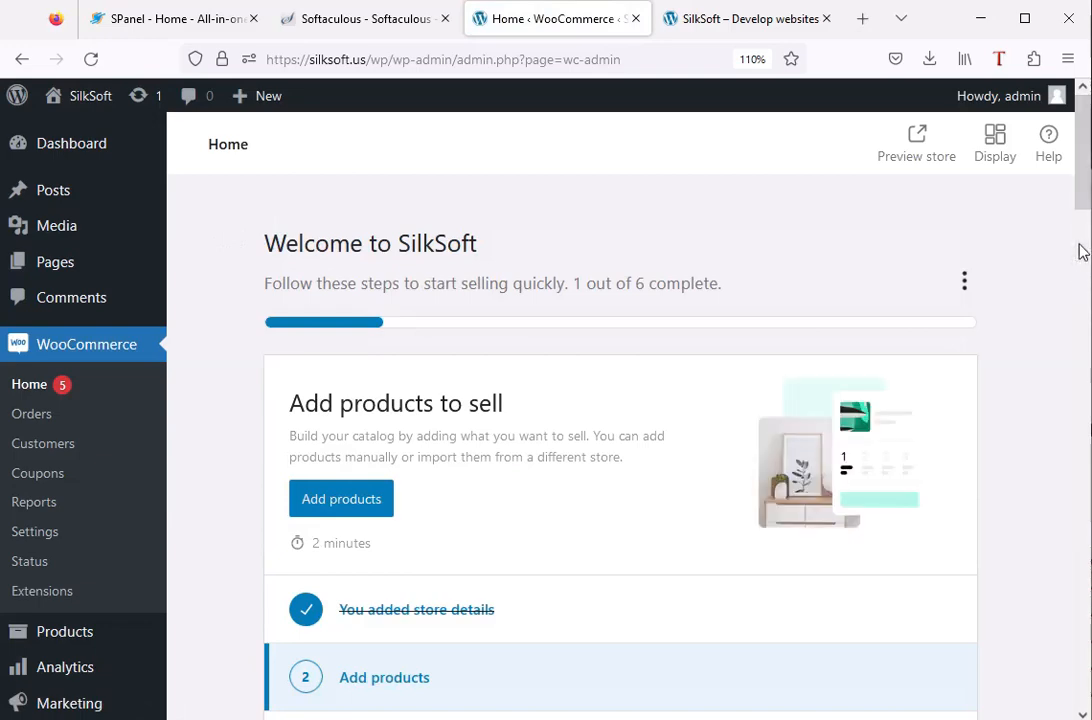
pyautogui.scroll(-5, 1080, 252)
pyautogui.scroll(3, 1085, 240)
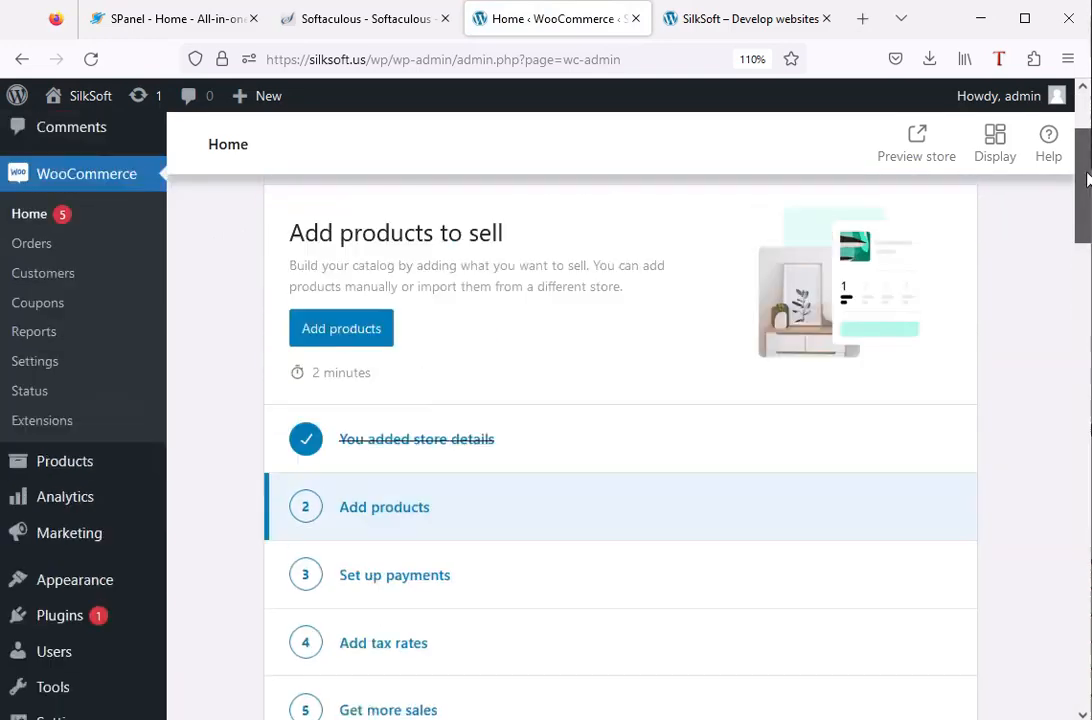
pyautogui.scroll(4, 1087, 178)
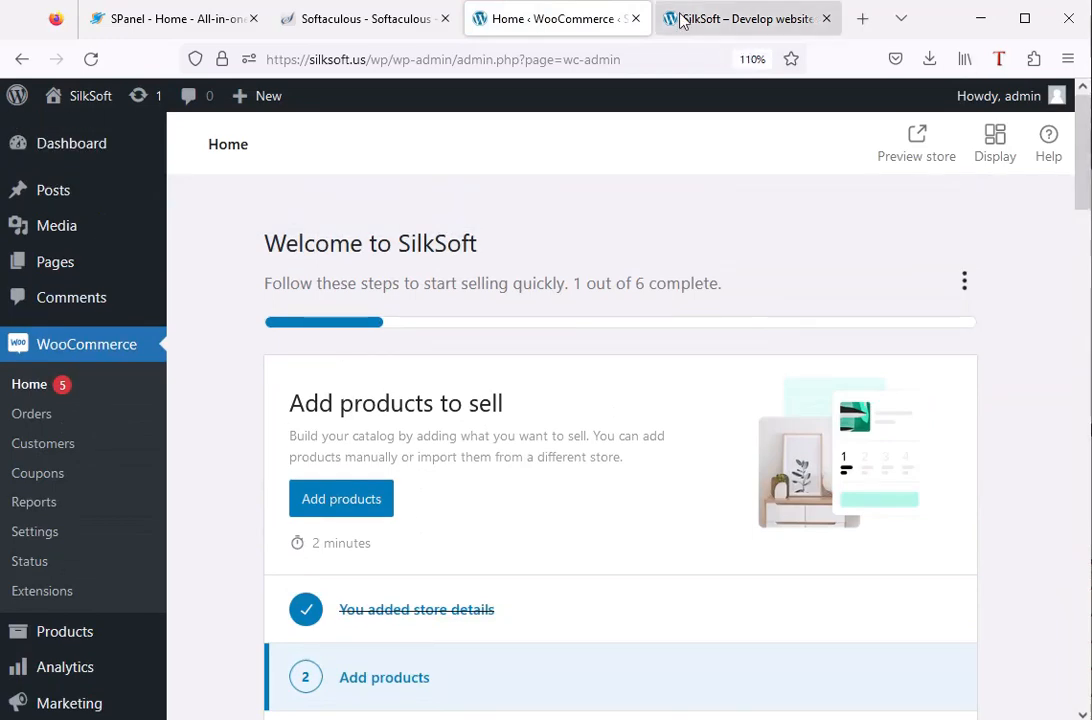
pyautogui.click(680, 20)
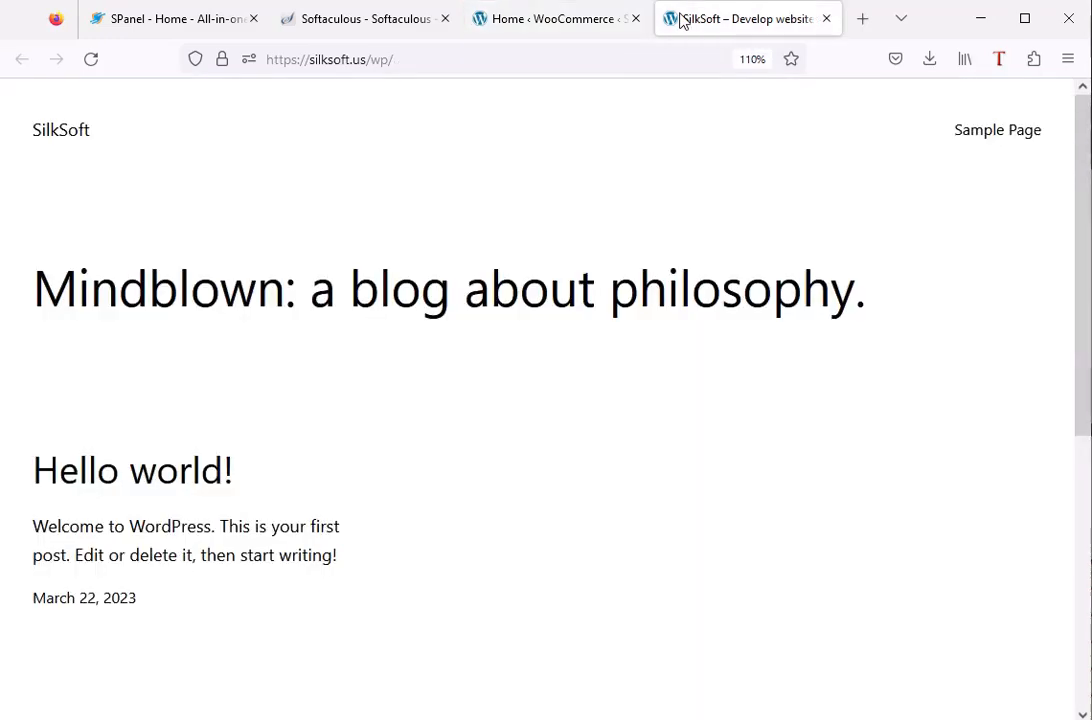
pyautogui.click(90, 60)
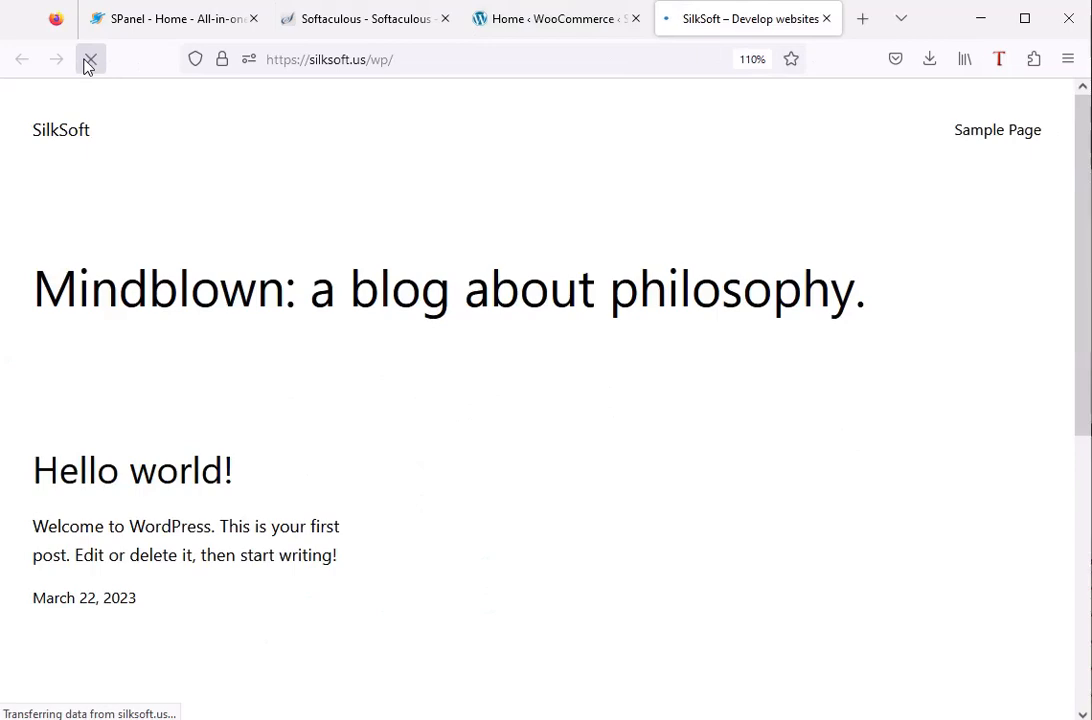